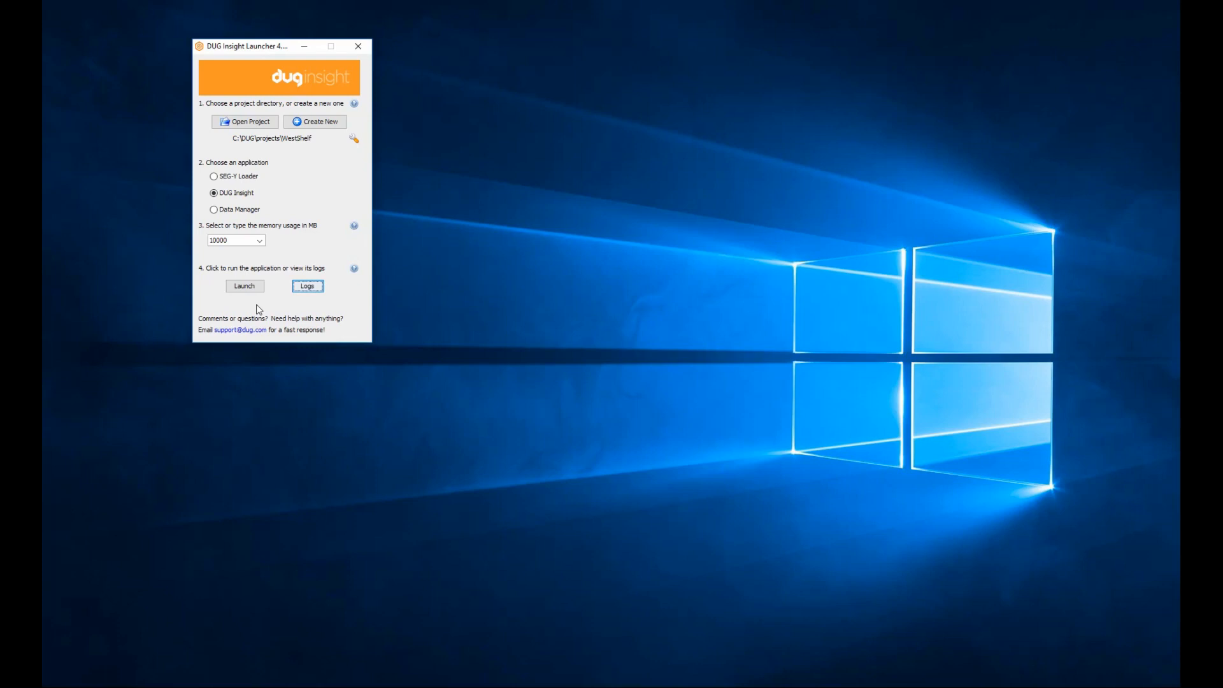
# Try to launch DUG Insight for the WestShelf project and open its logs.
pyautogui.click(253, 285)
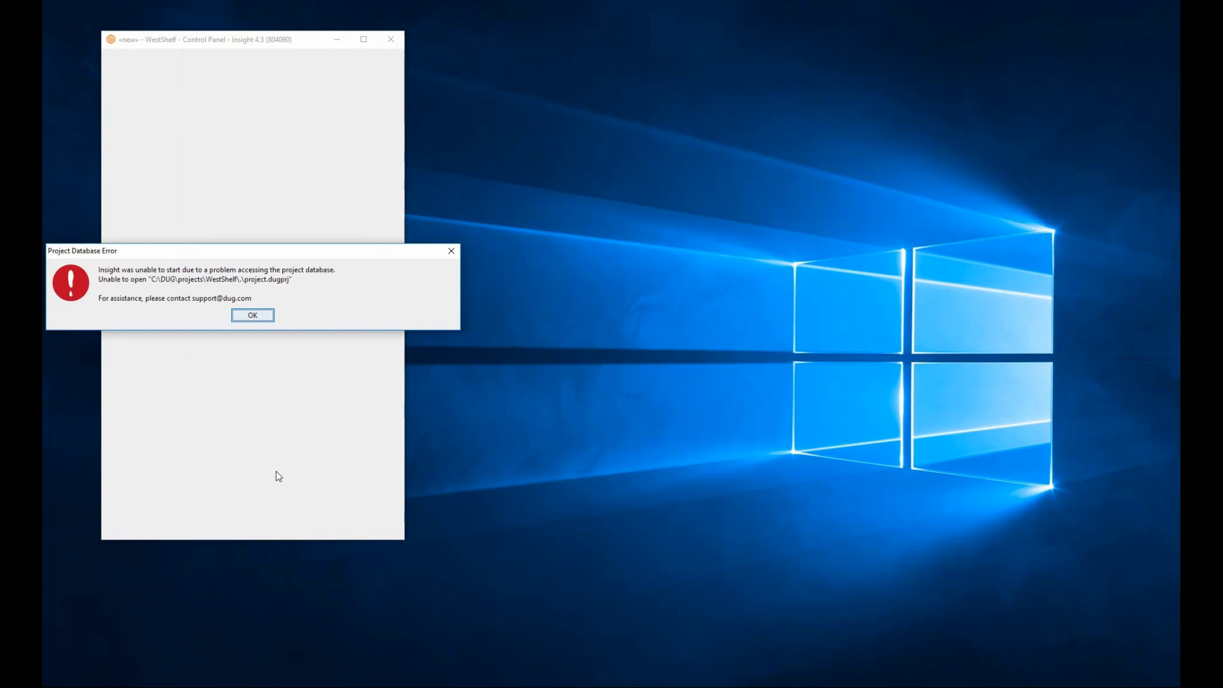
pyautogui.click(250, 316)
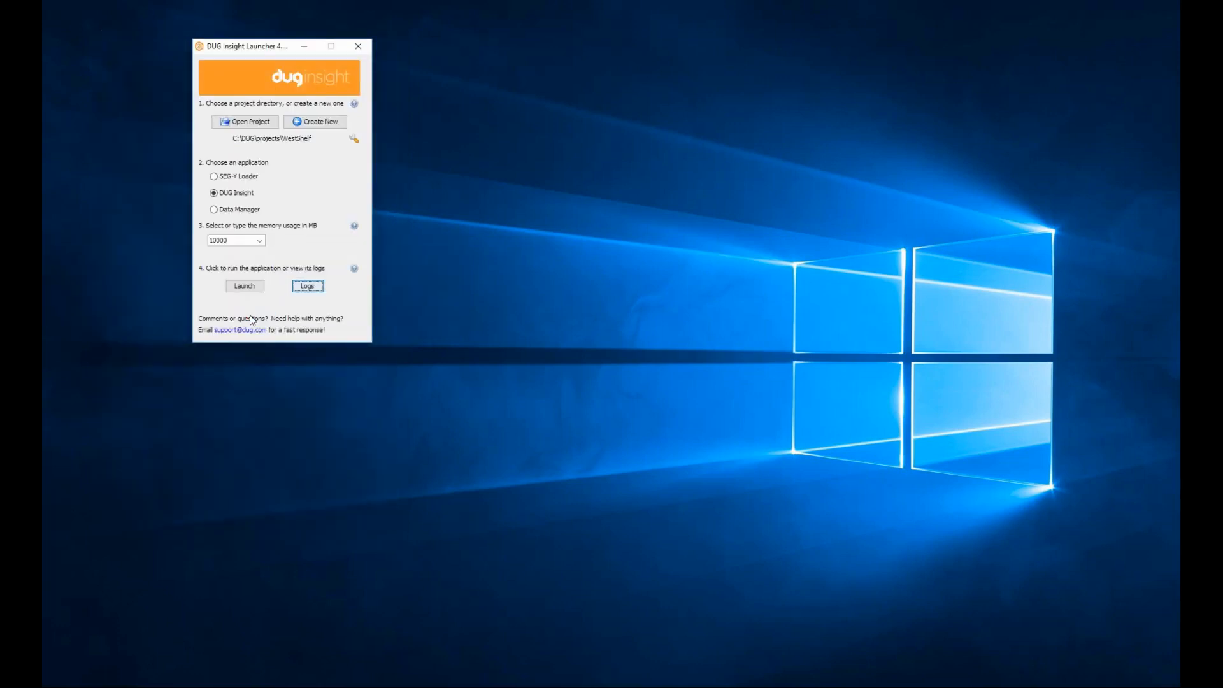
pyautogui.click(310, 288)
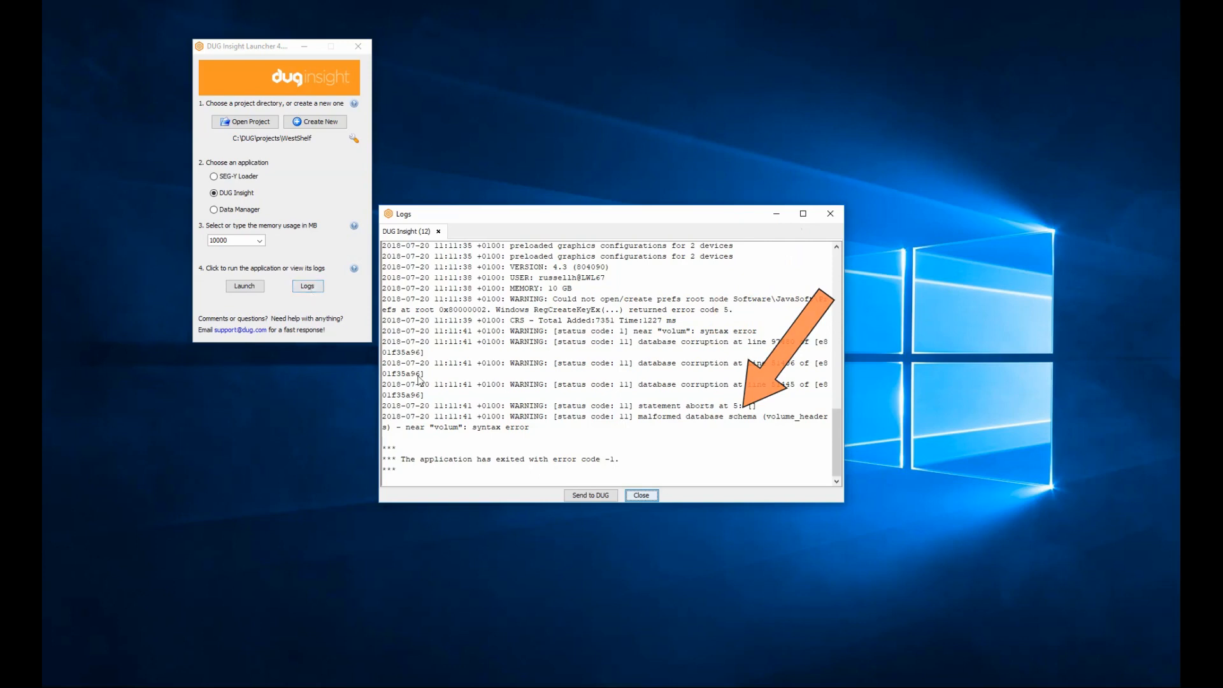
# Send the logs to DUG with the comment "Insight Project wont open" and close the log window.
pyautogui.click(592, 497)
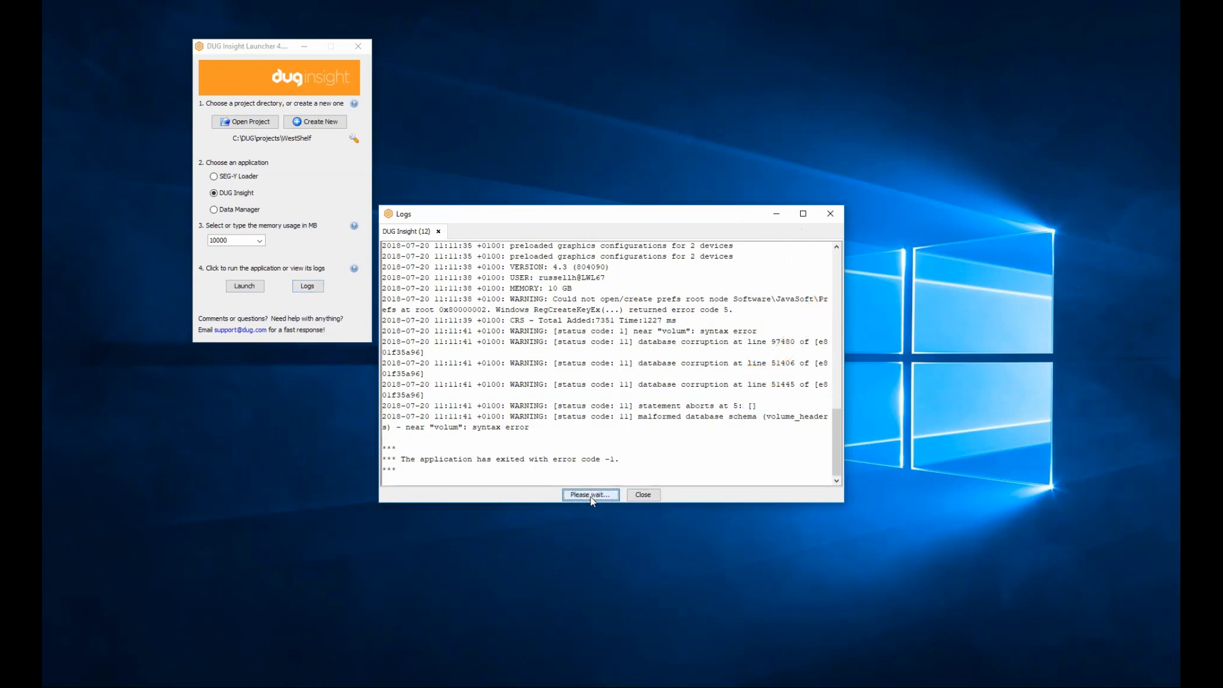
pyautogui.click(559, 405)
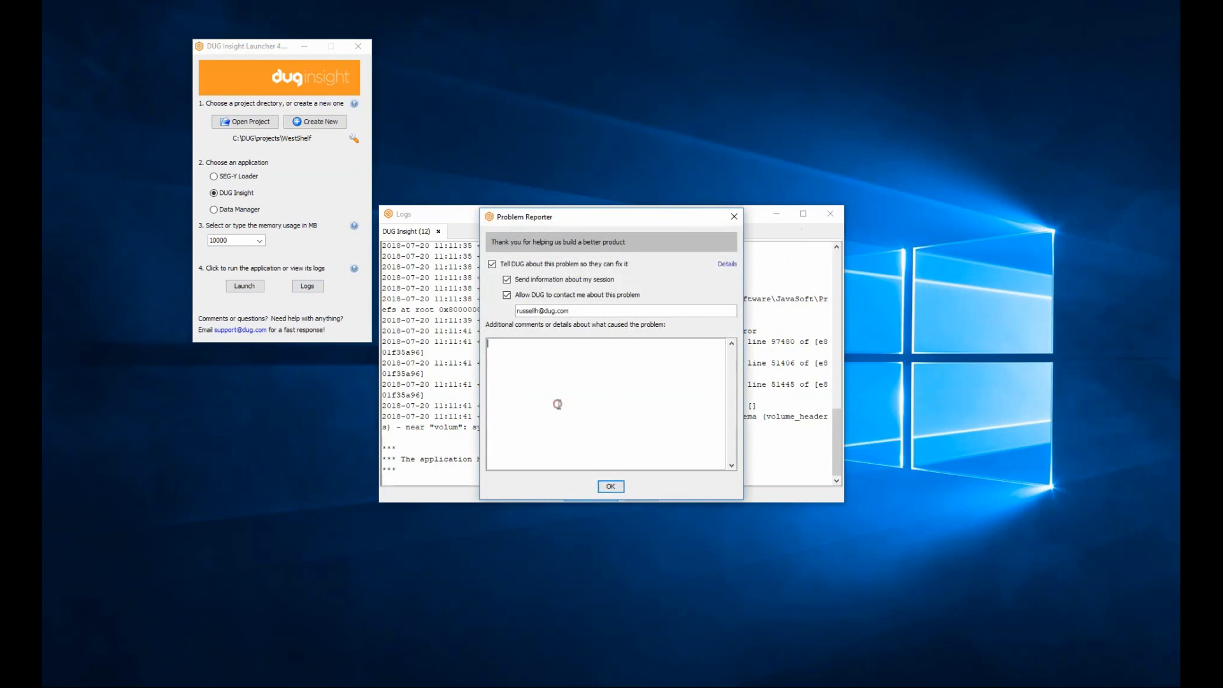
pyautogui.write('Insight Project wont open')
pyautogui.click(608, 487)
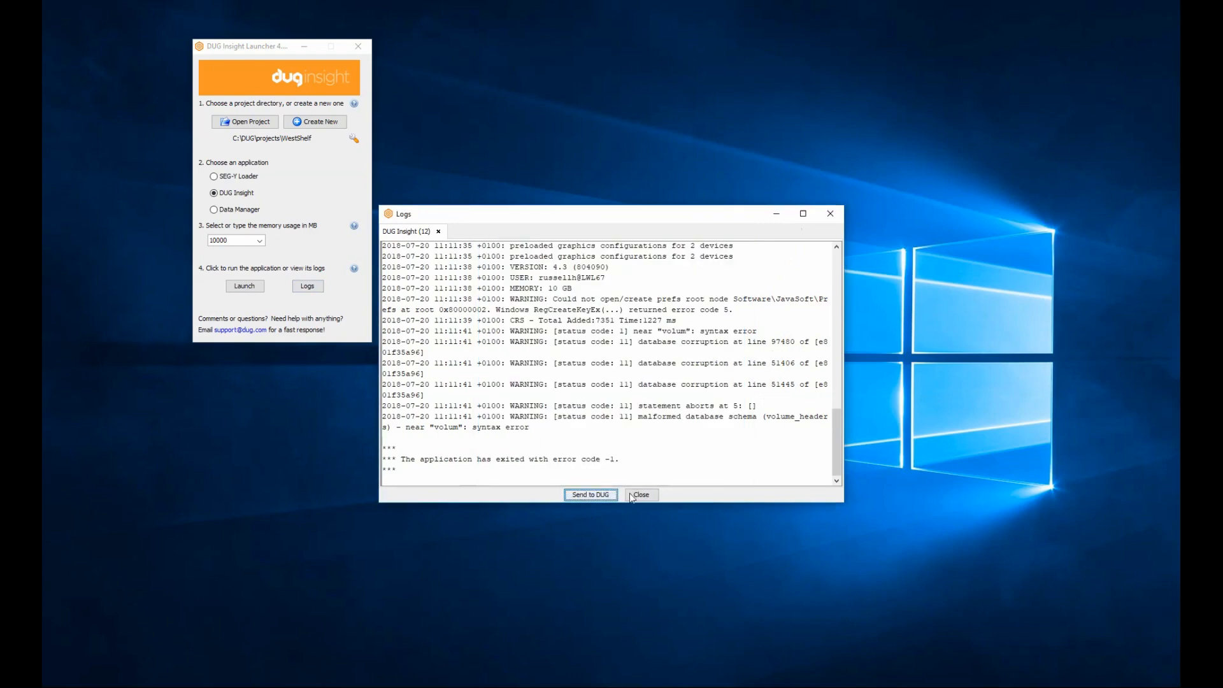
pyautogui.click(636, 496)
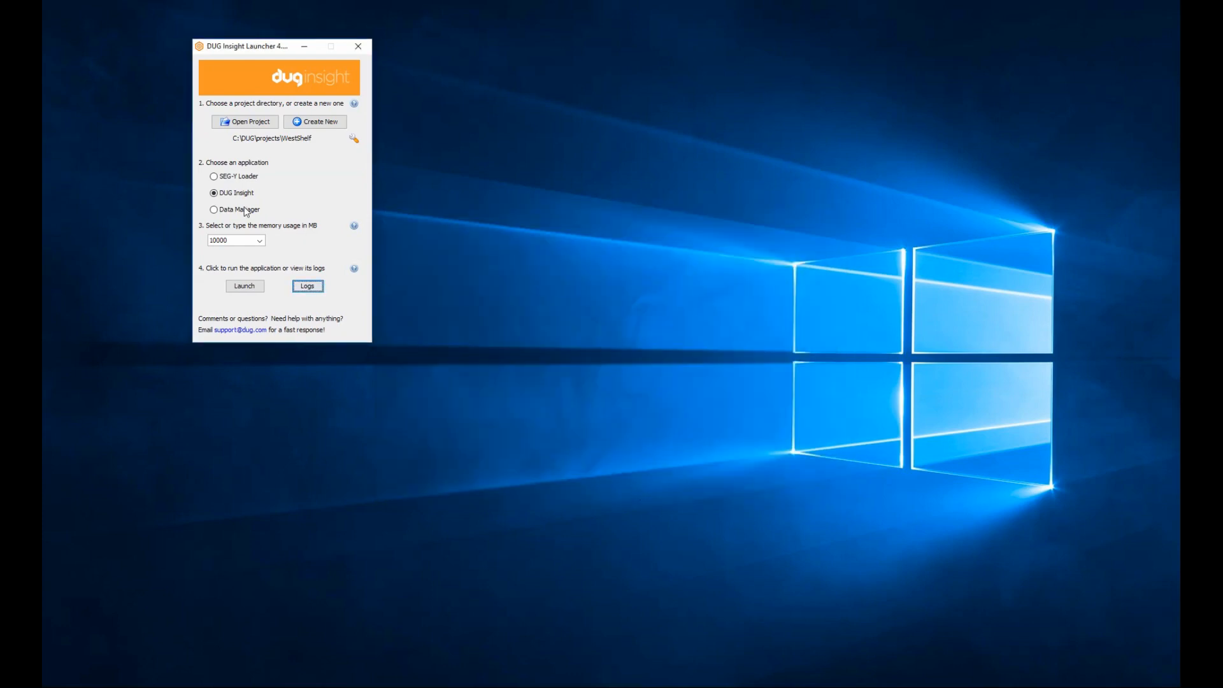
# Launch the Data Manager application for the WestShelf project and bring its window to the front.
pyautogui.click(245, 209)
pyautogui.click(252, 287)
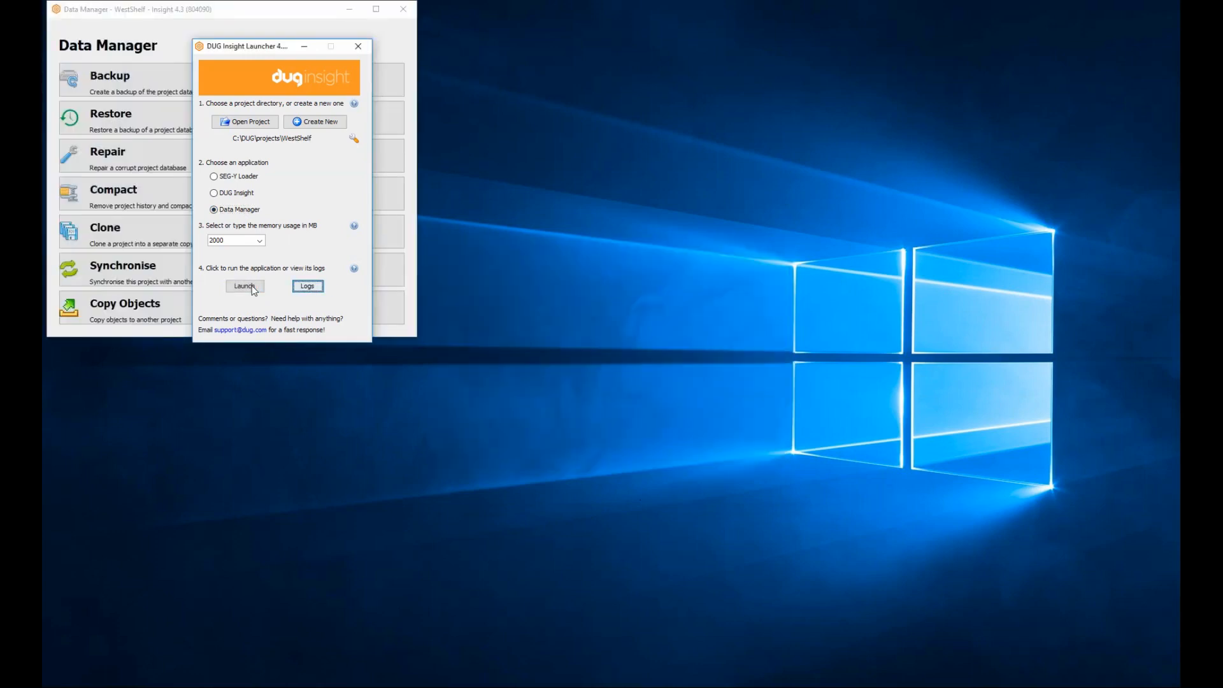
pyautogui.click(140, 18)
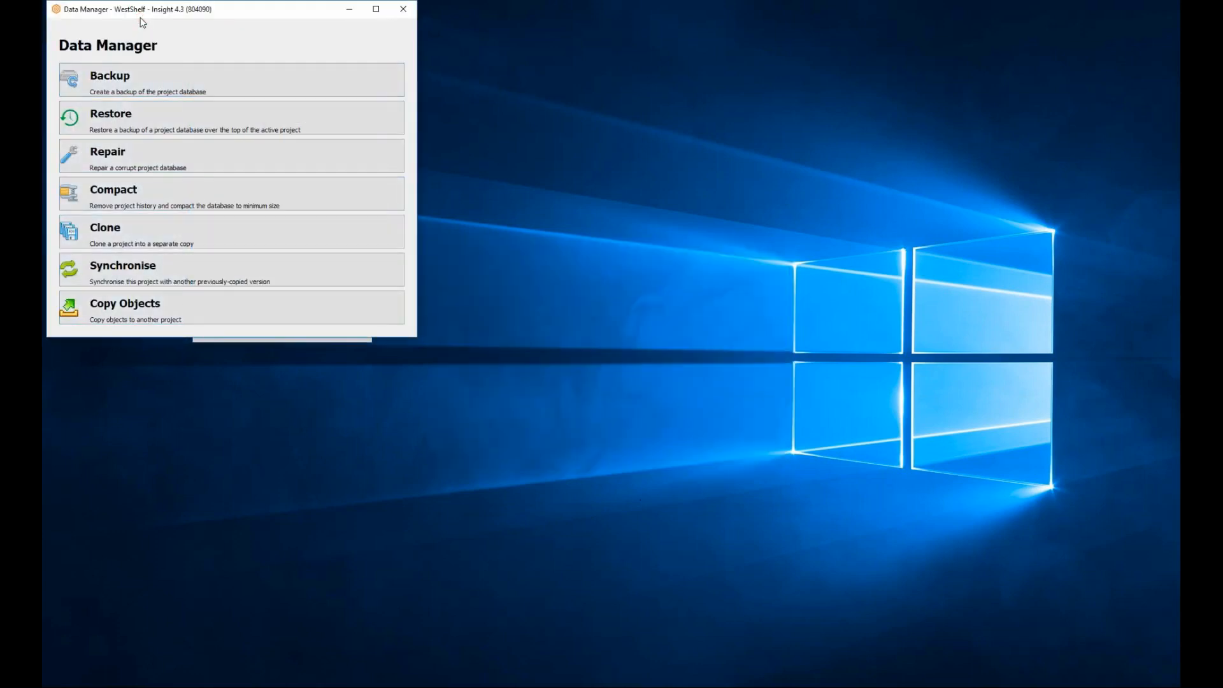
# Repair the project database, accepting the restore from the latest automatic backup, and close the Data Manager.
pyautogui.click(162, 160)
pyautogui.click(238, 156)
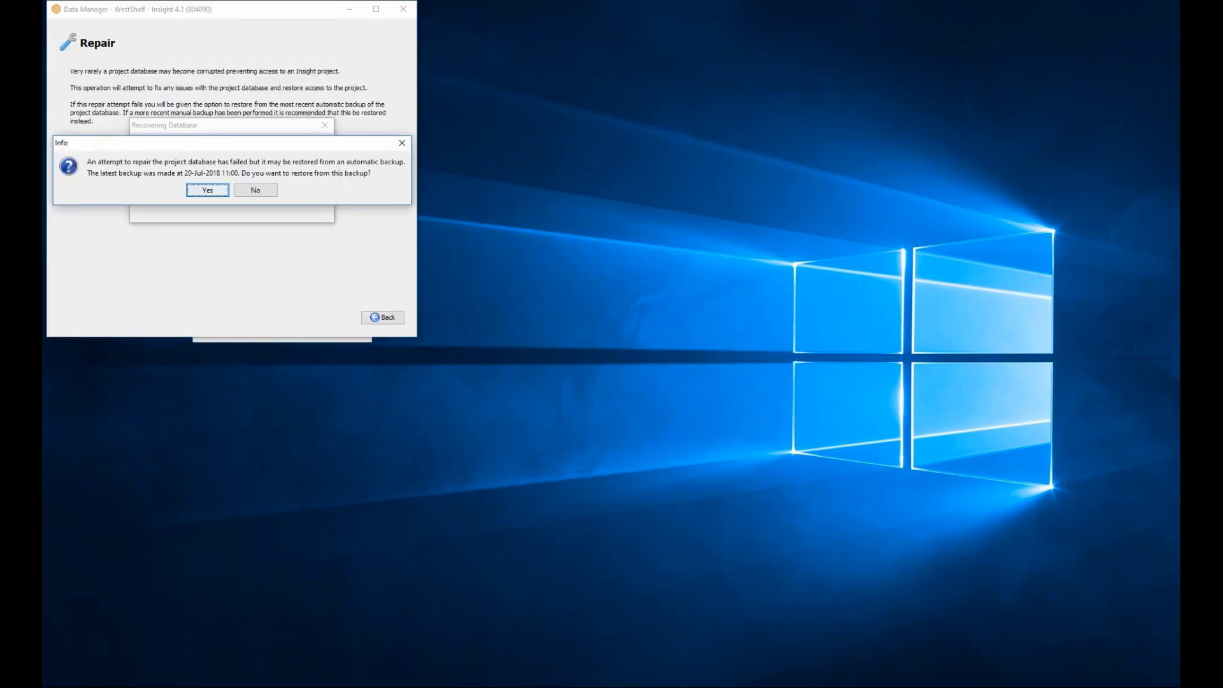
pyautogui.click(222, 194)
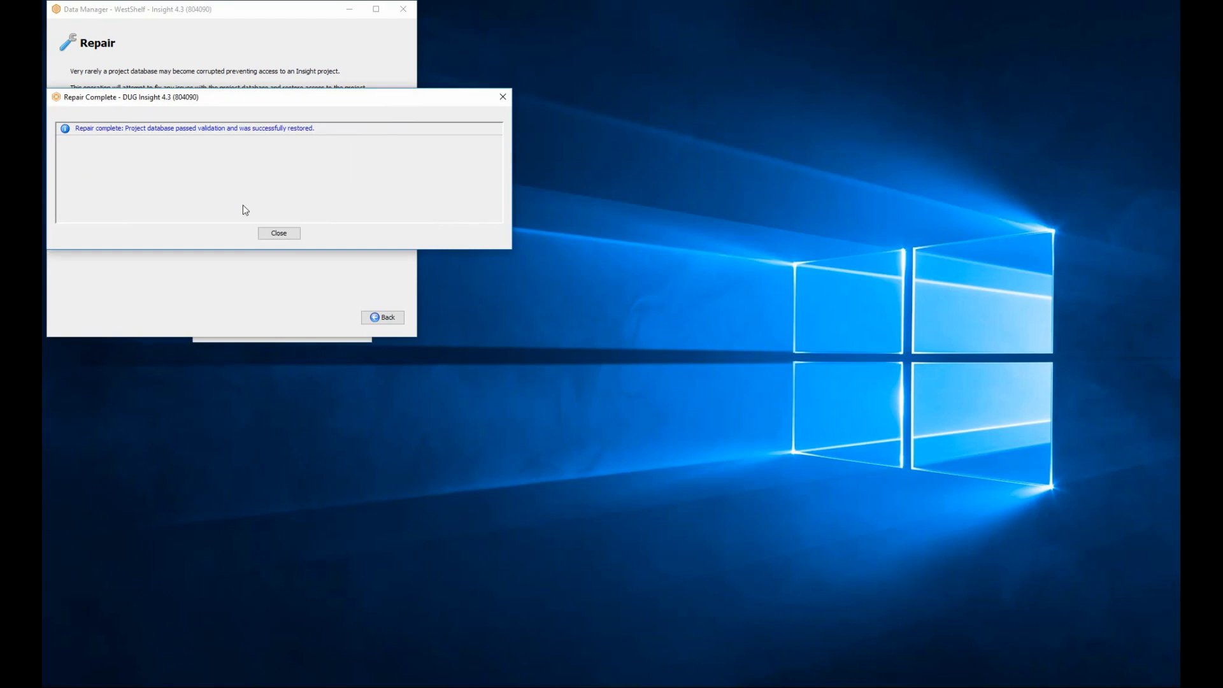
pyautogui.click(292, 233)
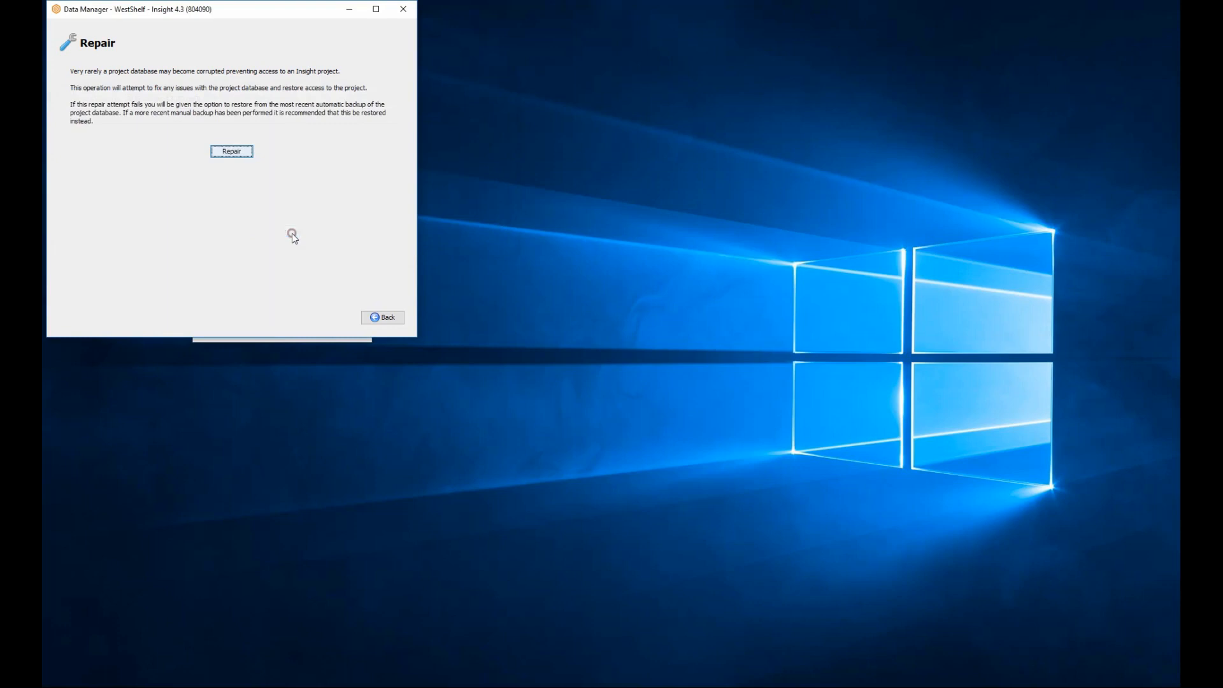
pyautogui.click(395, 317)
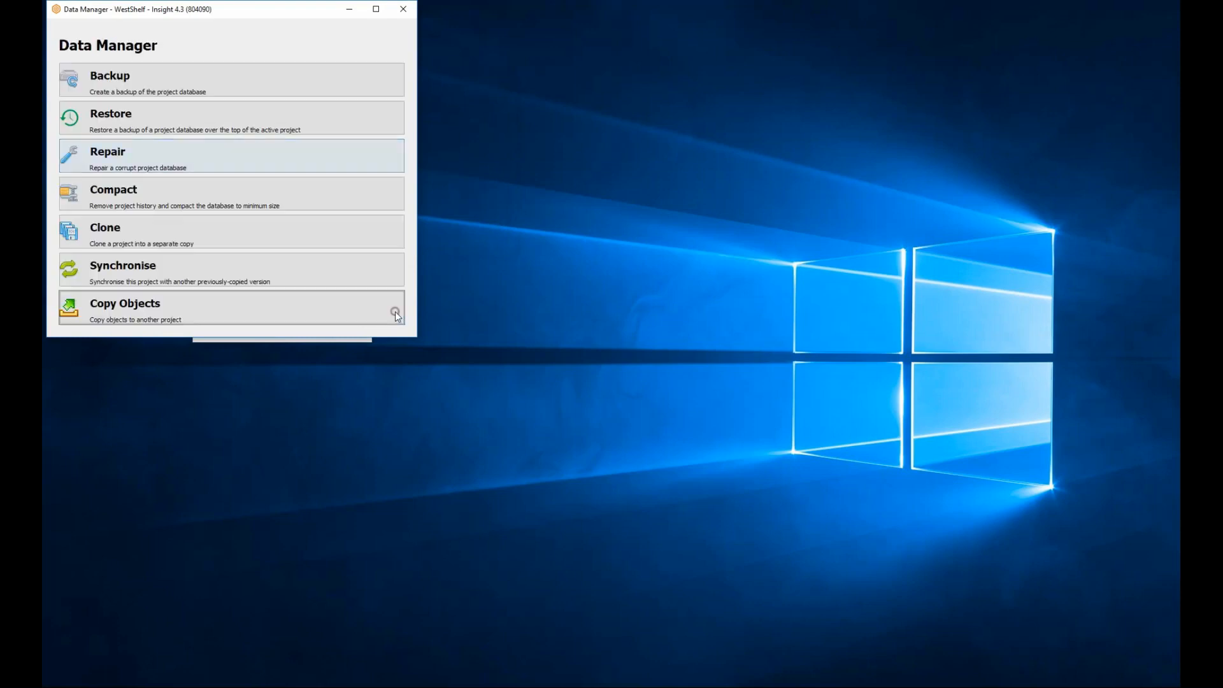
pyautogui.click(404, 11)
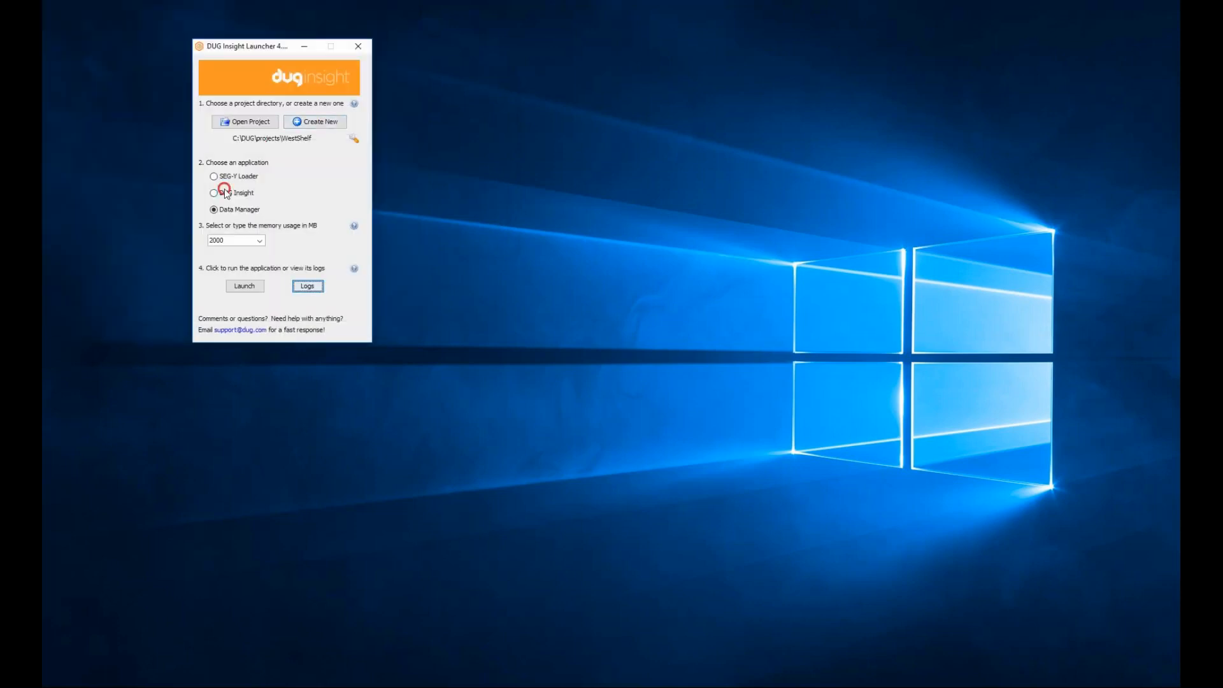
# Launch DUG Insight to check that the repaired WestShelf project opens, and exit it.
pyautogui.click(217, 193)
pyautogui.click(243, 287)
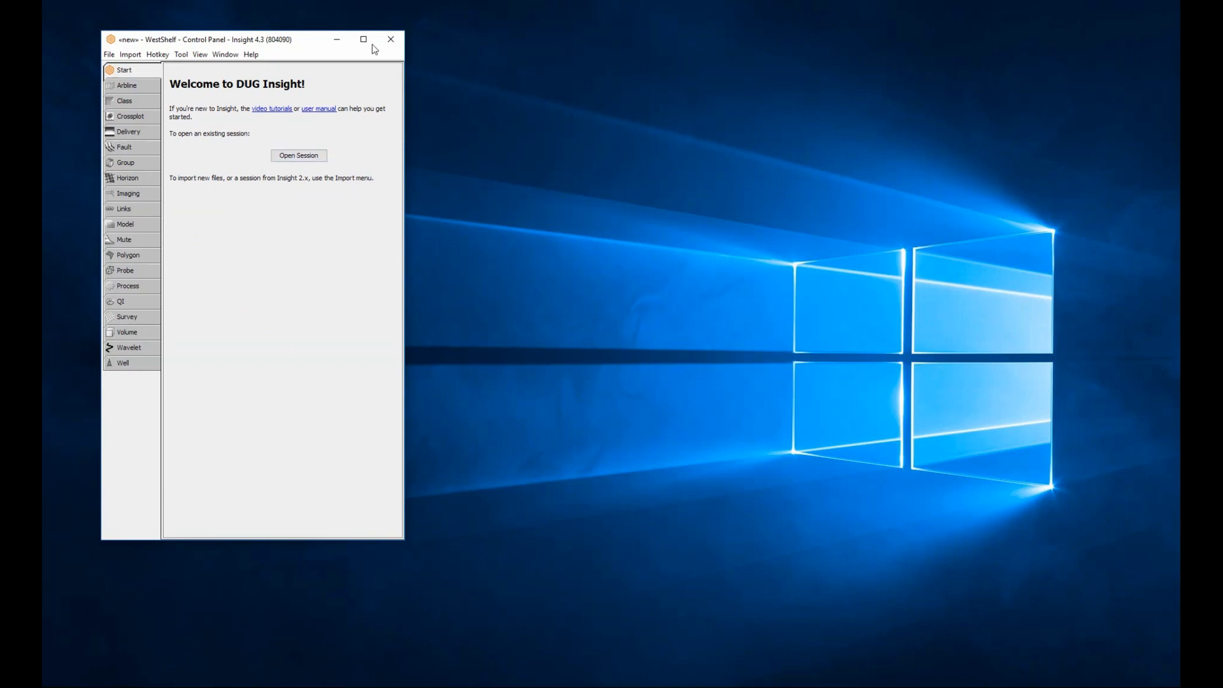
pyautogui.click(390, 41)
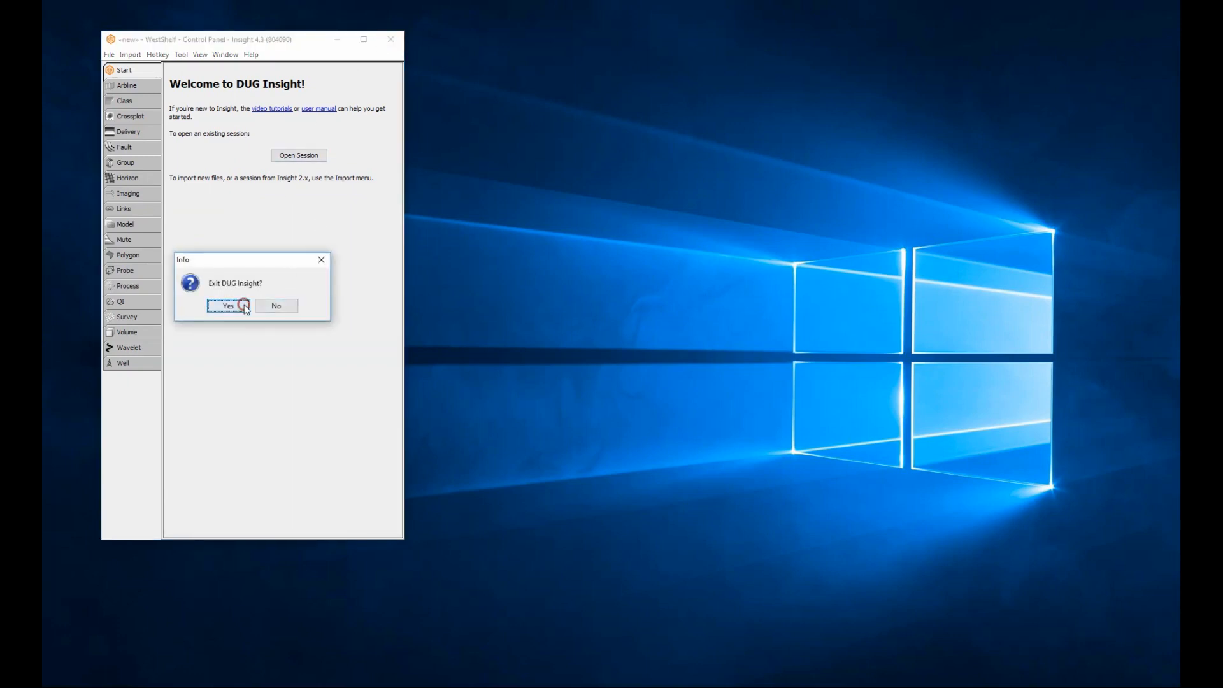
pyautogui.click(244, 304)
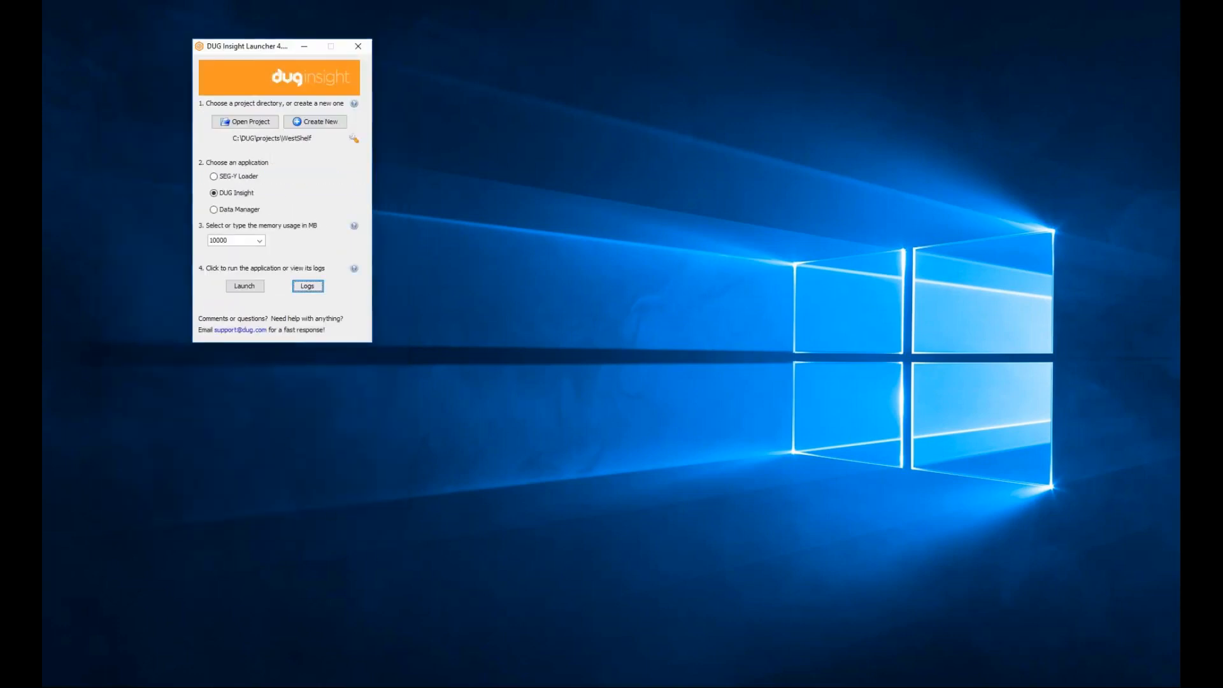
# In File Explorer, copy project.dugprj.20180720102235 from WestShelf's .backup folder into the WestShelf project folder.
pyautogui.click(437, 667)
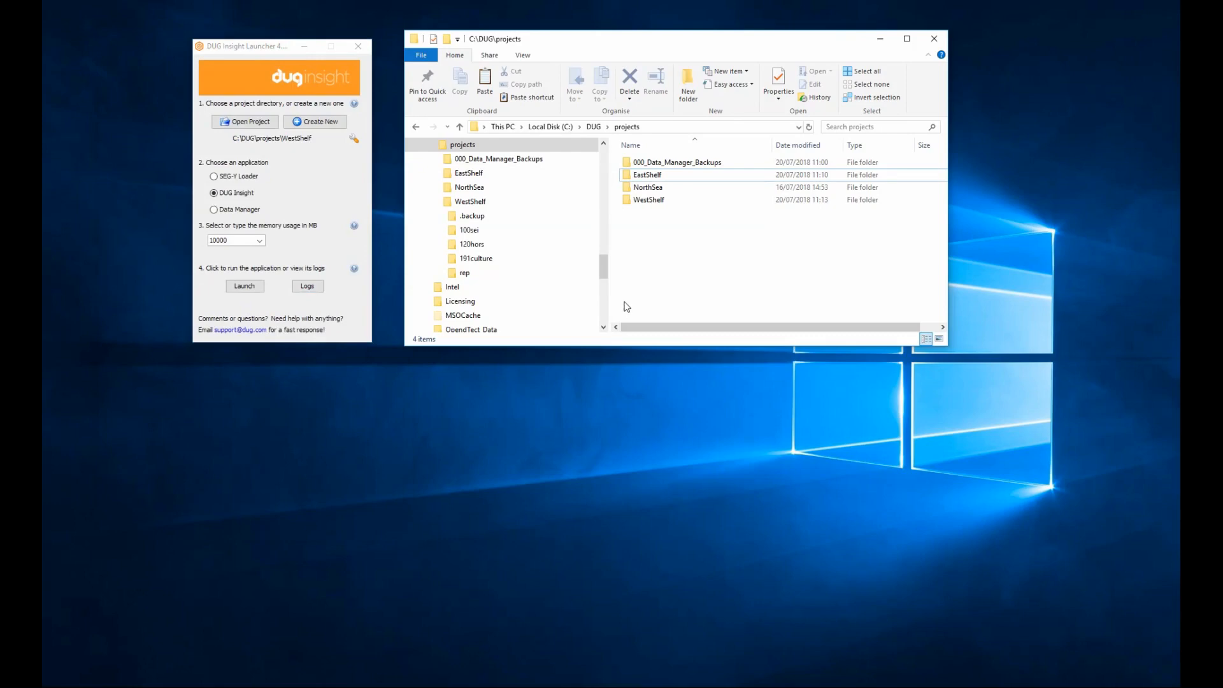
pyautogui.doubleClick(653, 201)
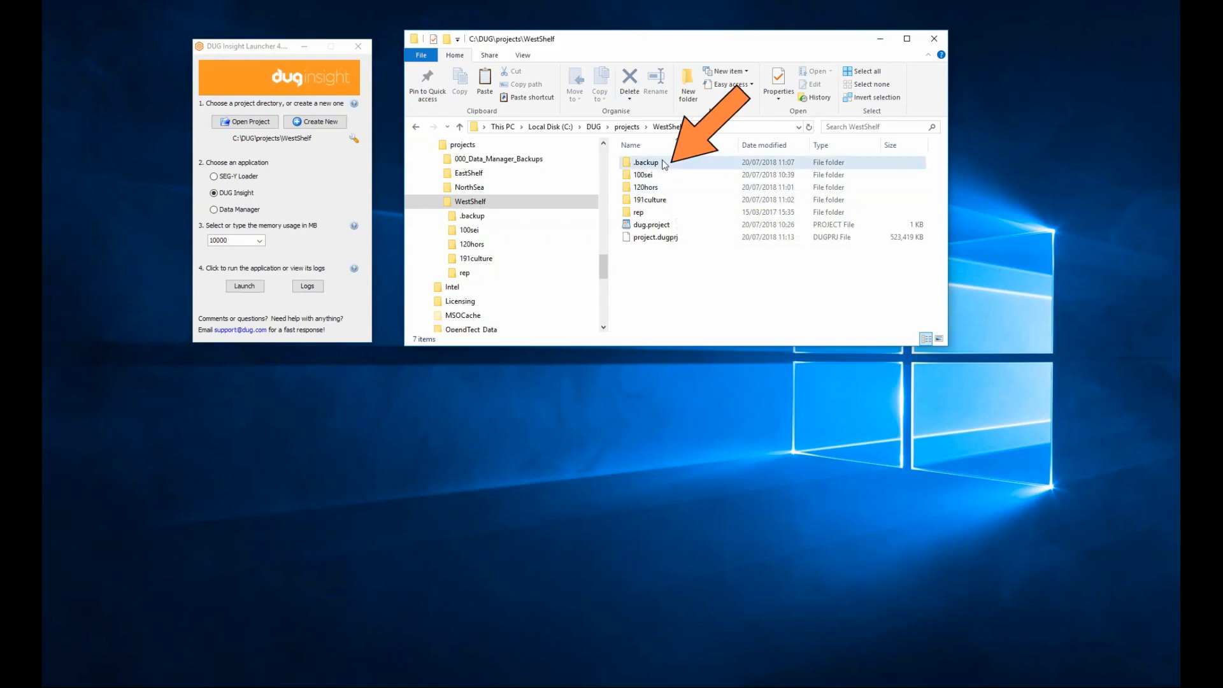
pyautogui.doubleClick(665, 163)
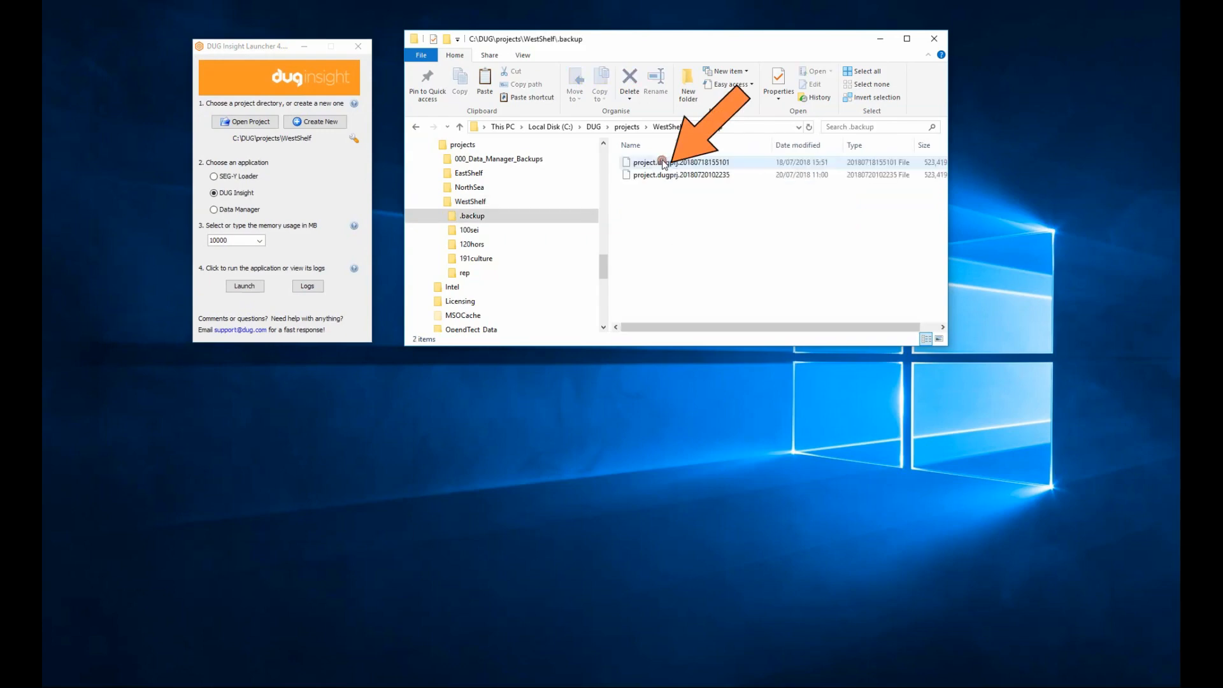
pyautogui.rightClick(709, 176)
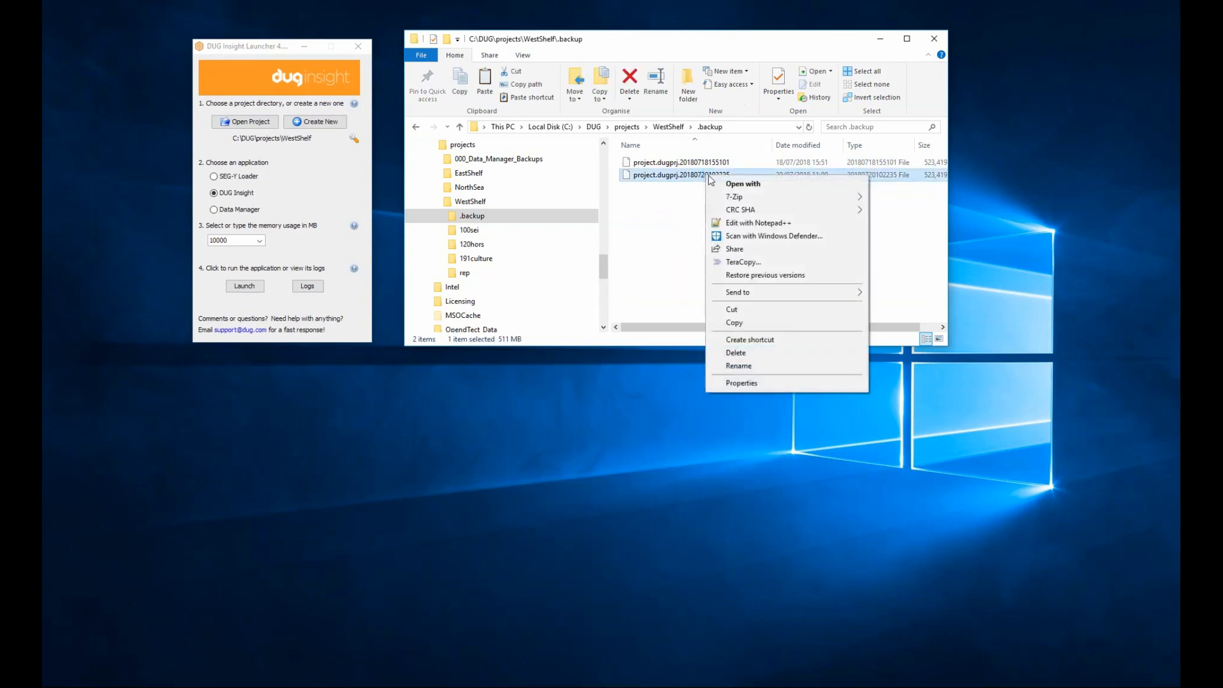
pyautogui.click(734, 322)
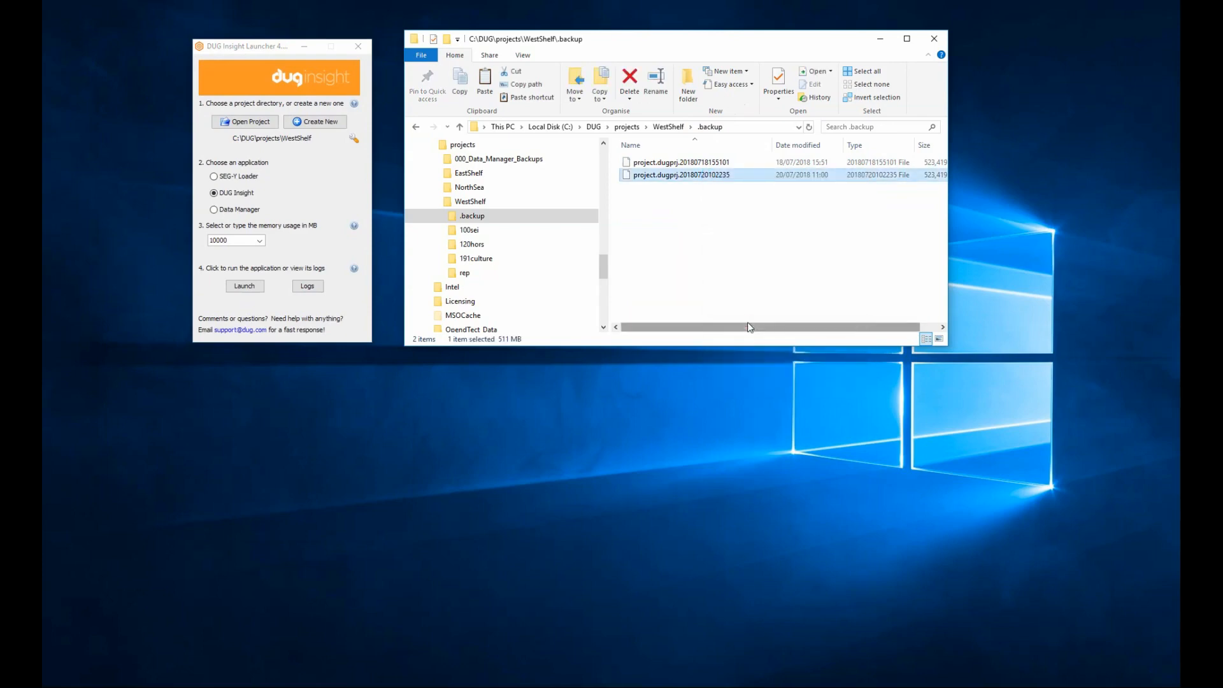
pyautogui.click(466, 202)
pyautogui.rightClick(696, 275)
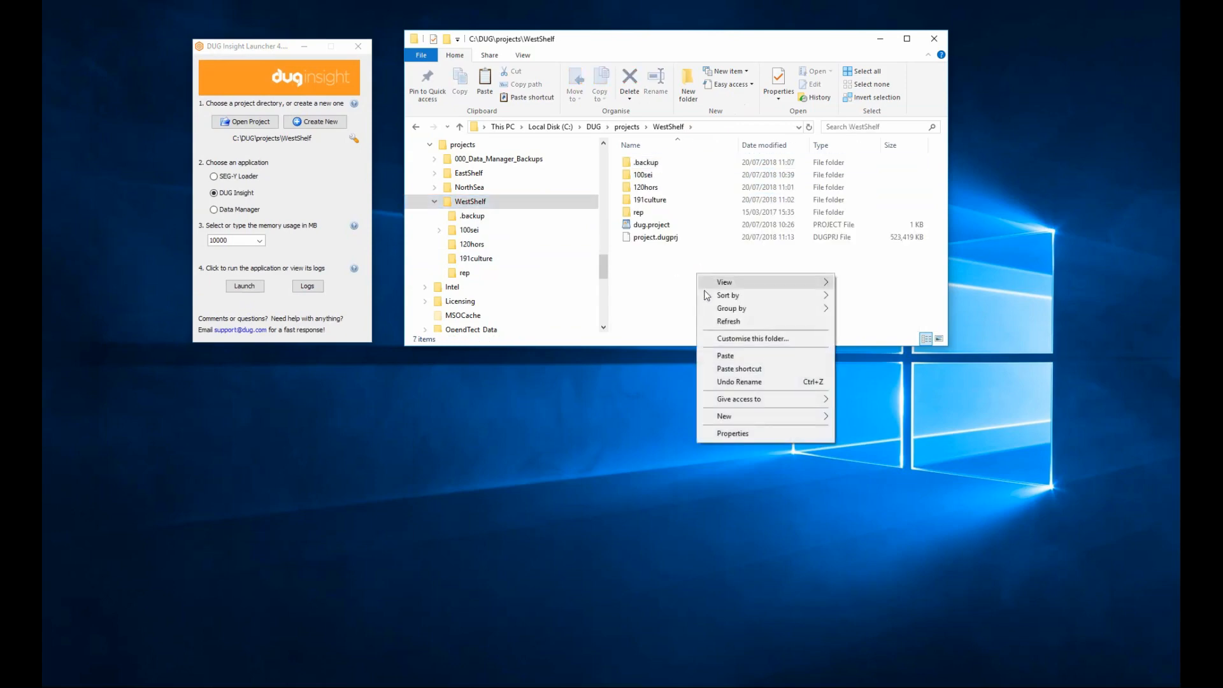
pyautogui.click(734, 354)
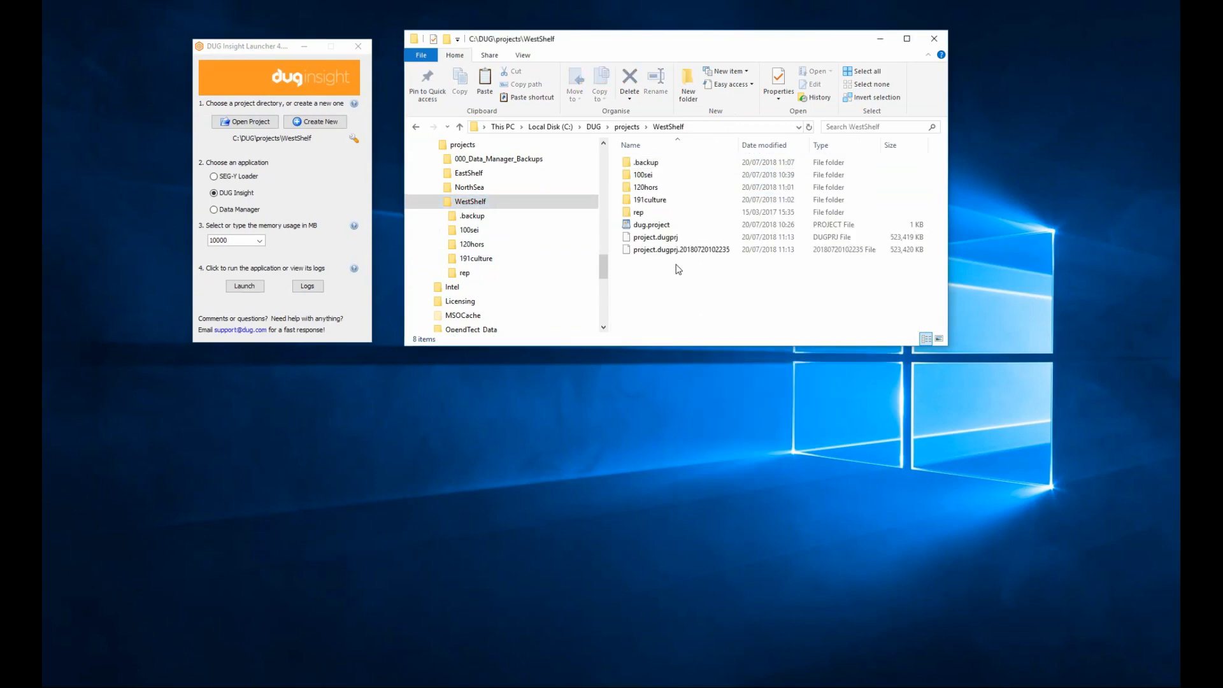
# Rename the project.dugprj file to project.dugprj-corrupt, accepting the extension change.
pyautogui.click(673, 238)
pyautogui.click(685, 240)
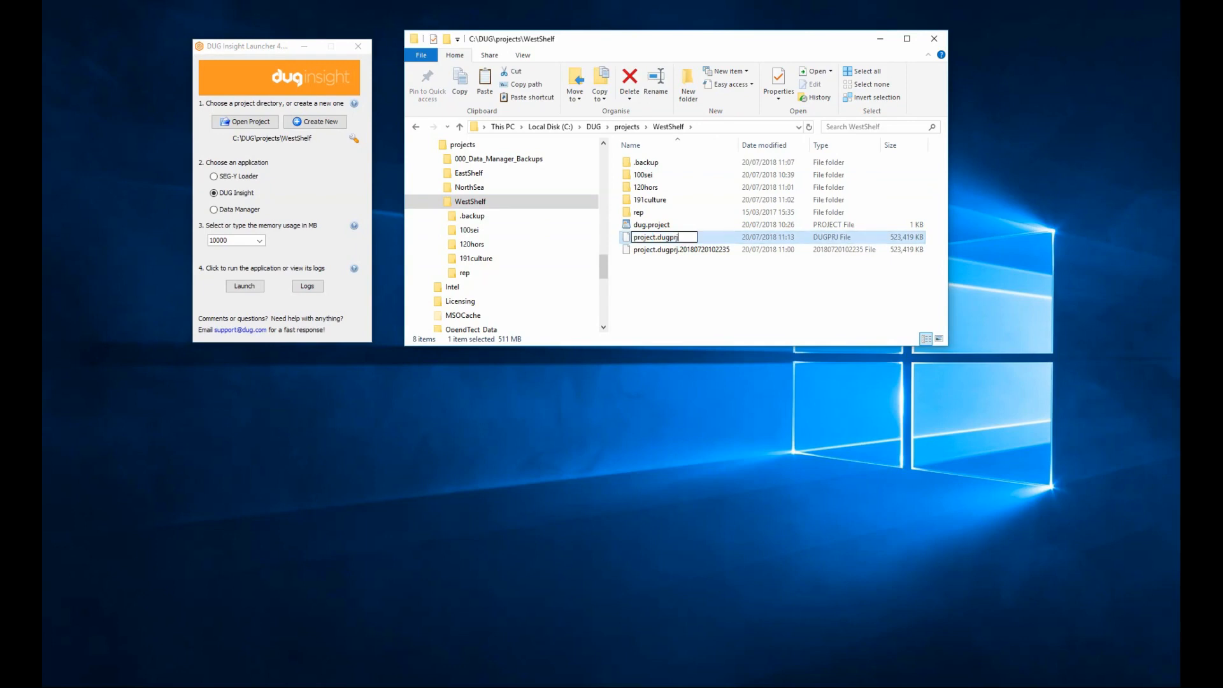
pyautogui.write('-corrupt')
pyautogui.press('Return')
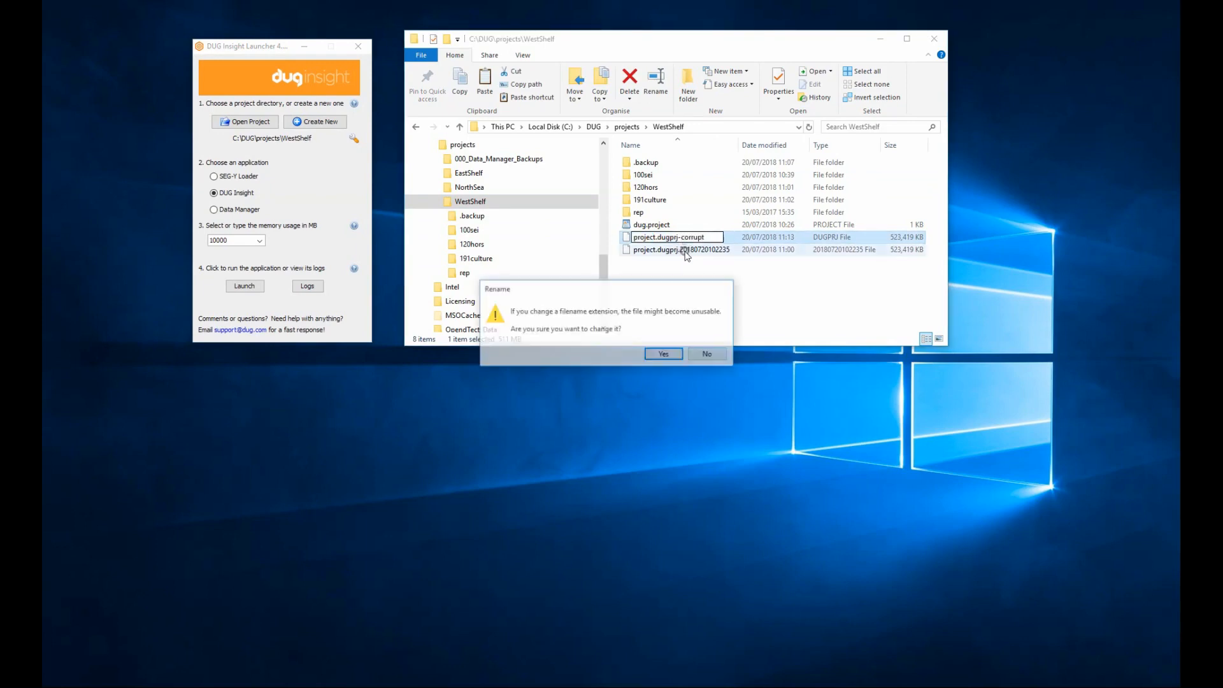
pyautogui.click(665, 354)
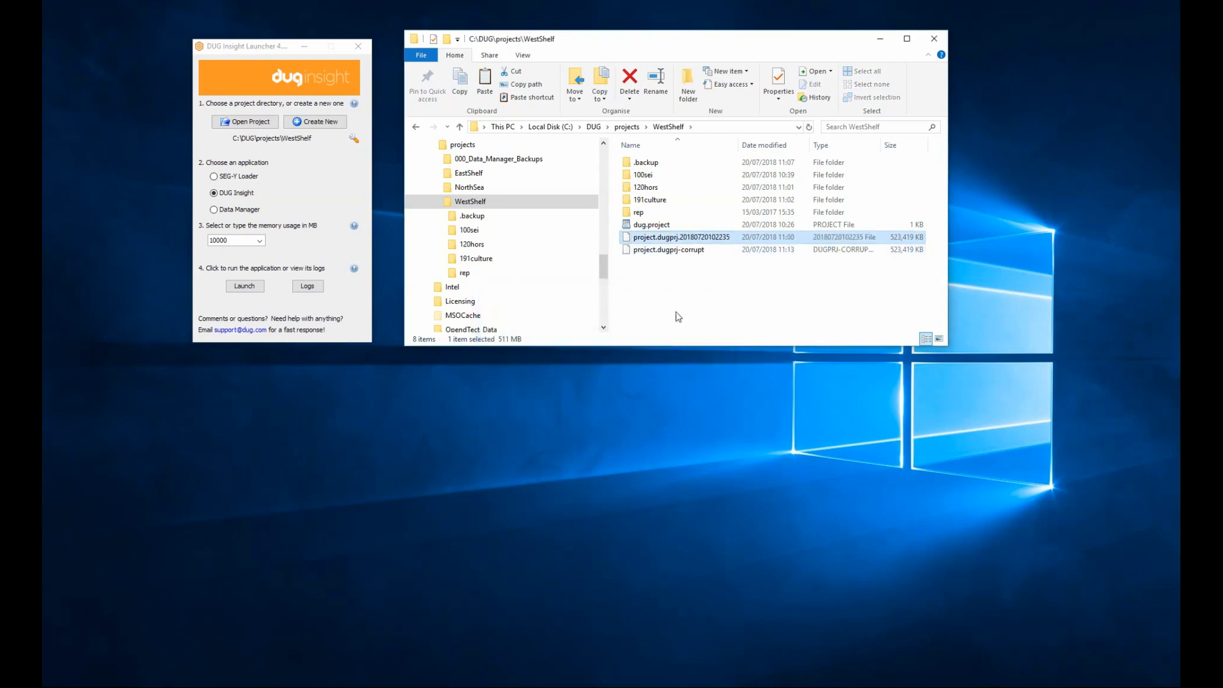
# Rename the copied backup file project.dugprj.20180720102235 to project.dugprj, accepting the extension change.
pyautogui.click(682, 237)
pyautogui.moveTo(680, 237); pyautogui.dragTo(735, 239)
pyautogui.press('Delete')
pyautogui.press('Return')
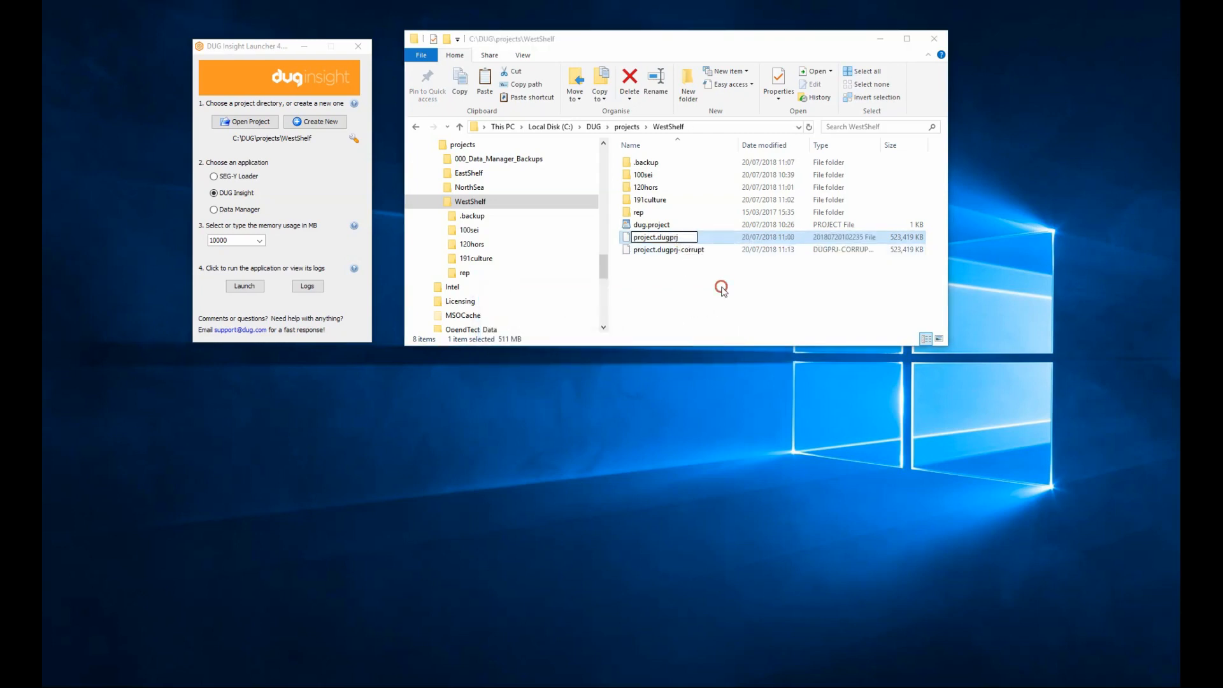
pyautogui.click(664, 355)
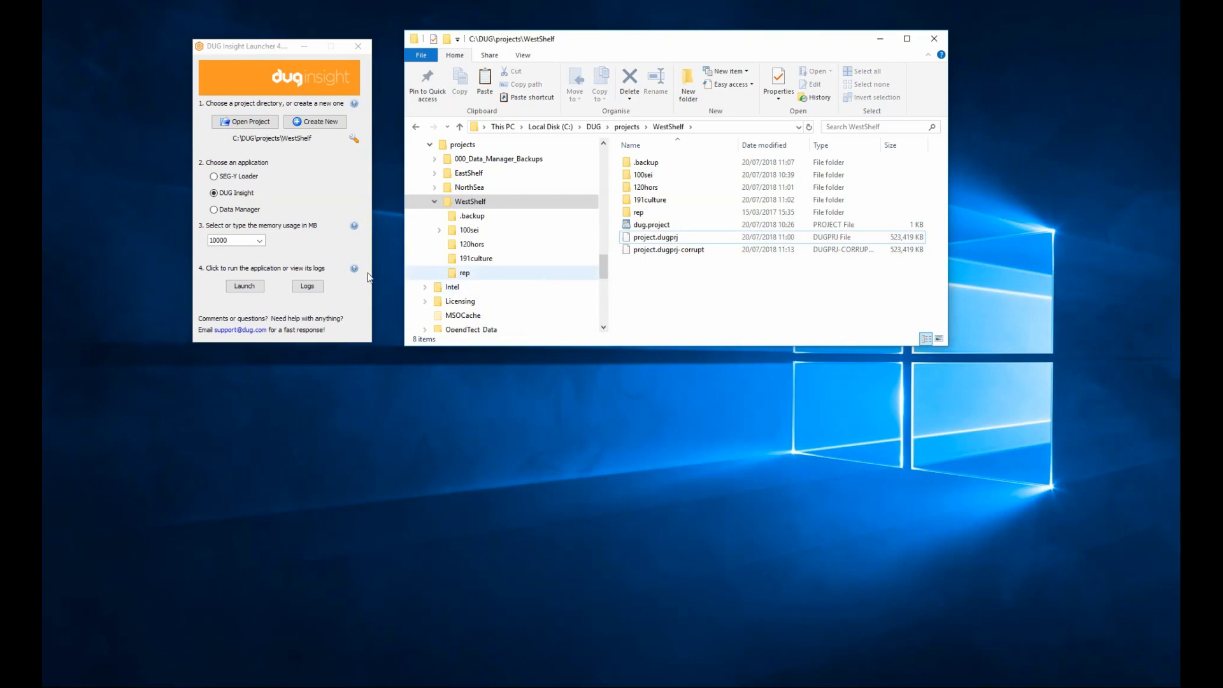
# Launch DUG Insight from the launcher, open the HorizonEdits-v2 session and dismiss its error dialogs.
pyautogui.click(246, 286)
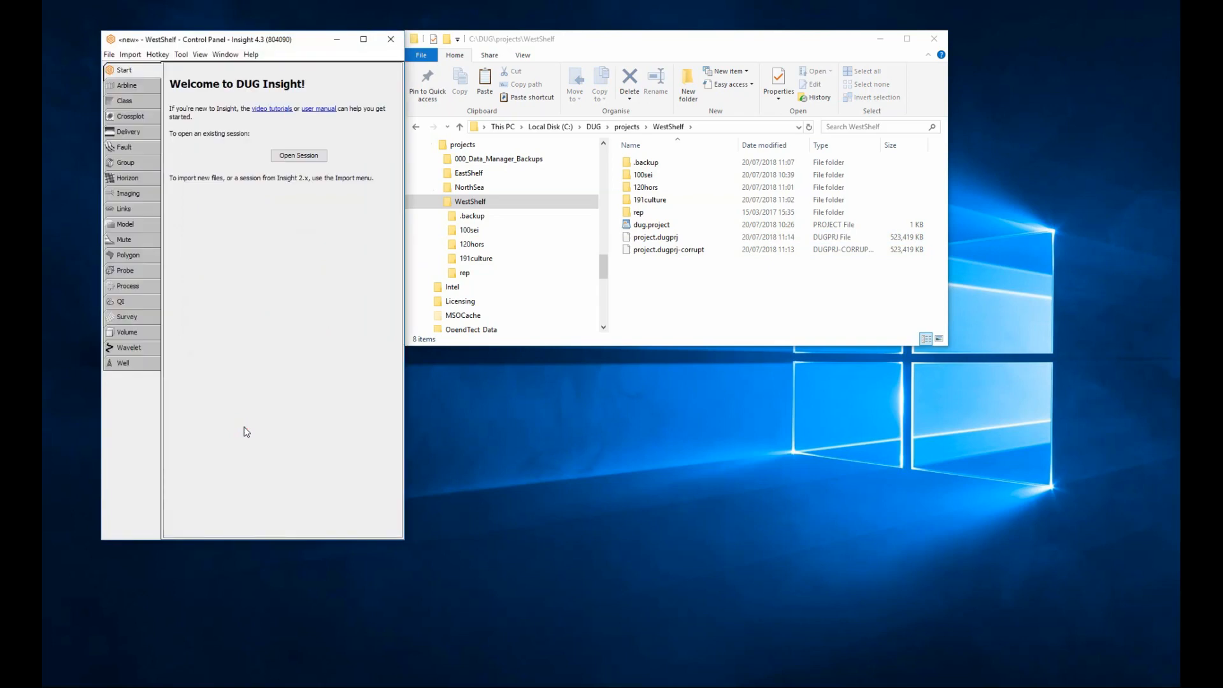
pyautogui.click(311, 159)
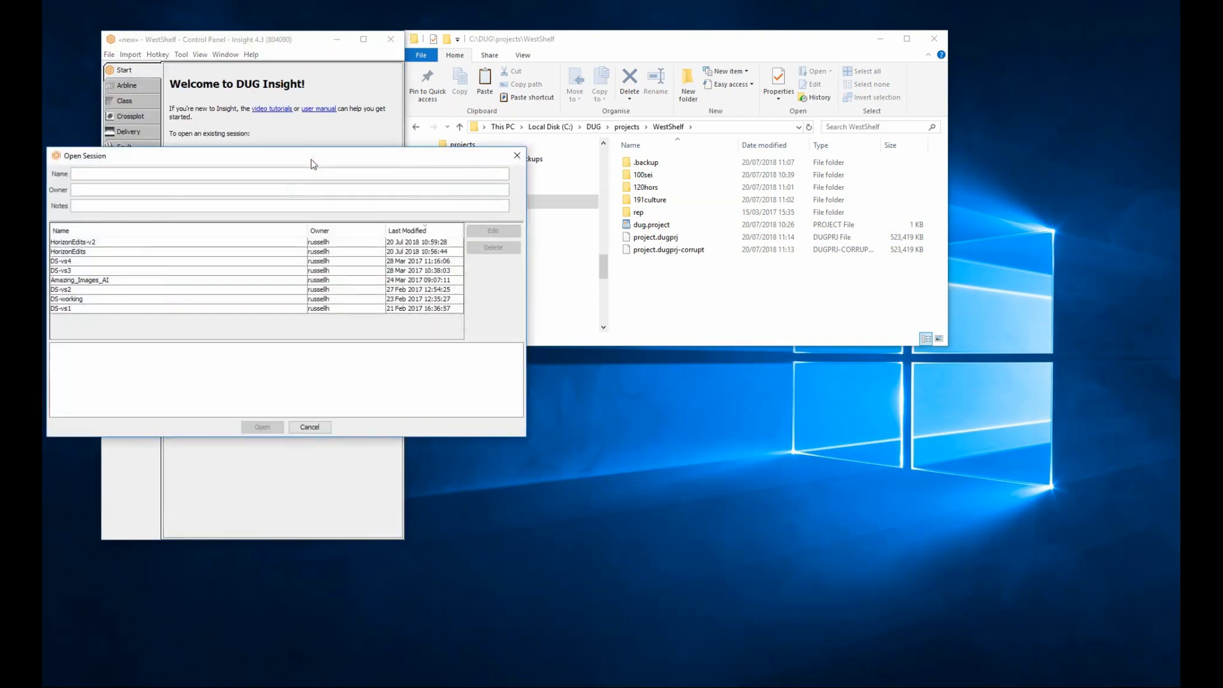
pyautogui.click(207, 245)
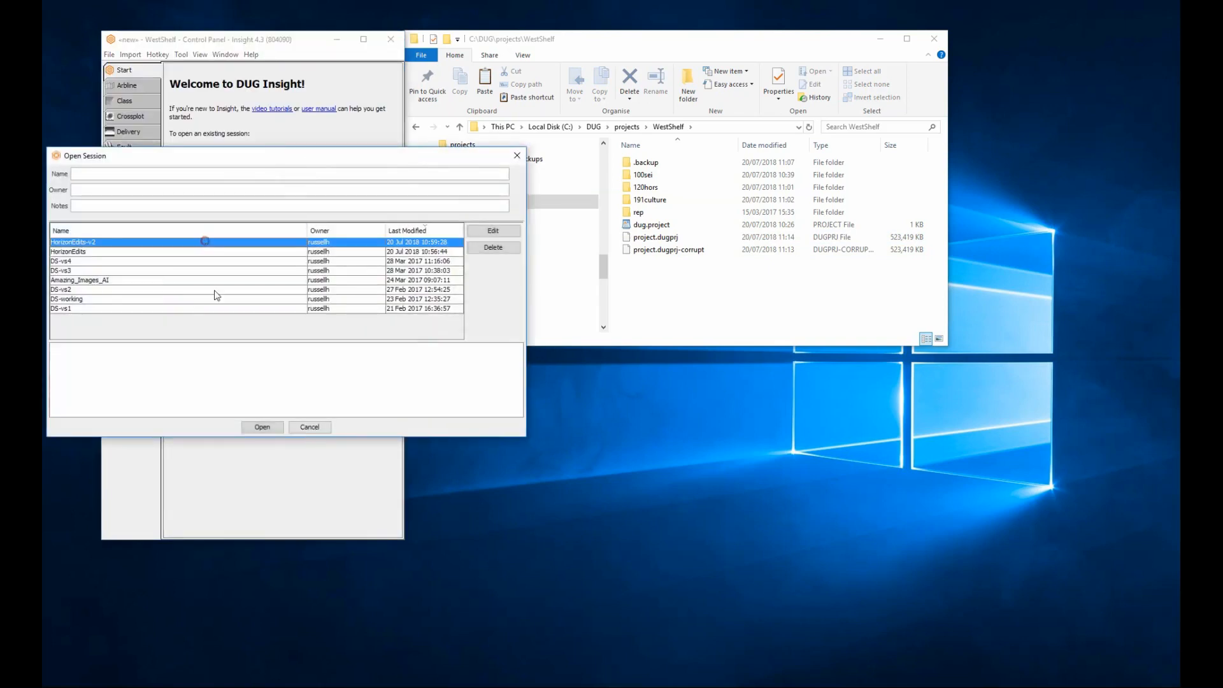
pyautogui.click(267, 427)
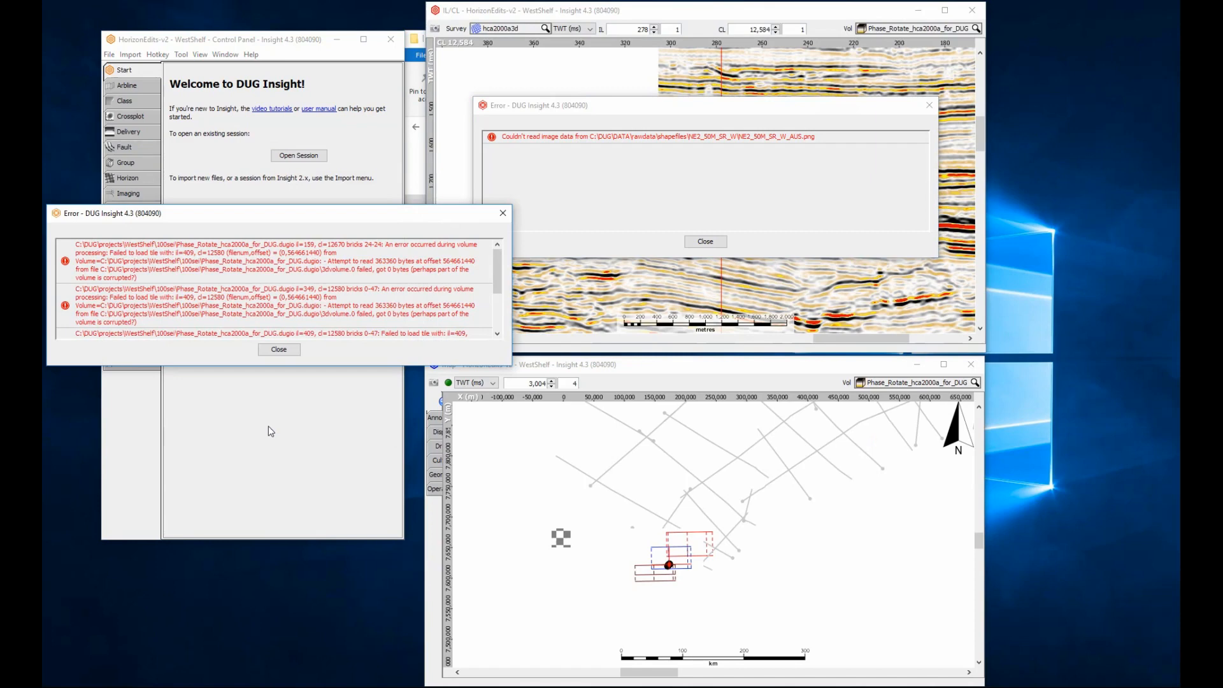
pyautogui.click(288, 349)
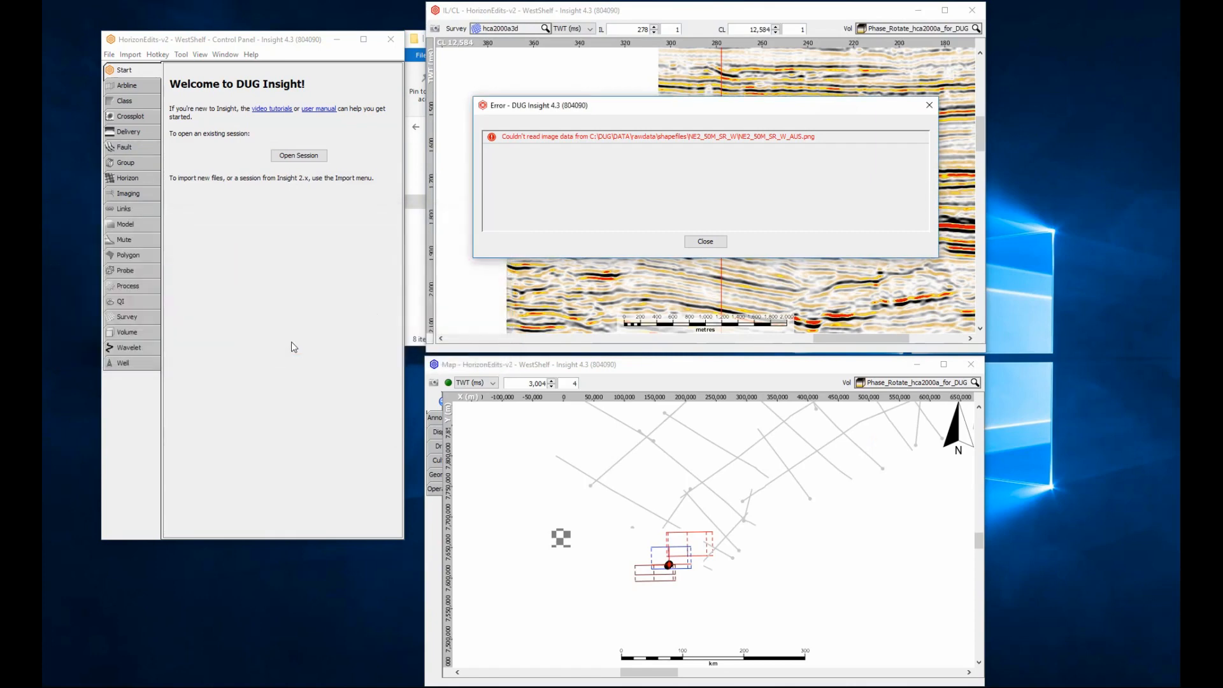
pyautogui.click(701, 241)
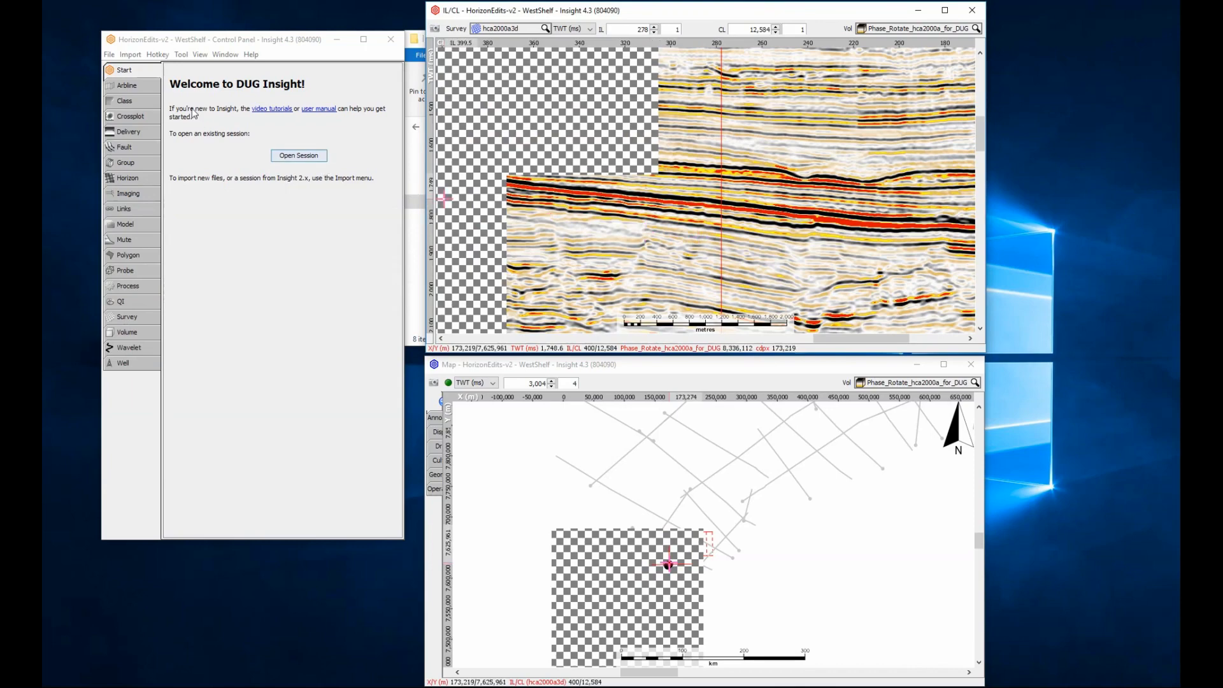
pyautogui.click(109, 55)
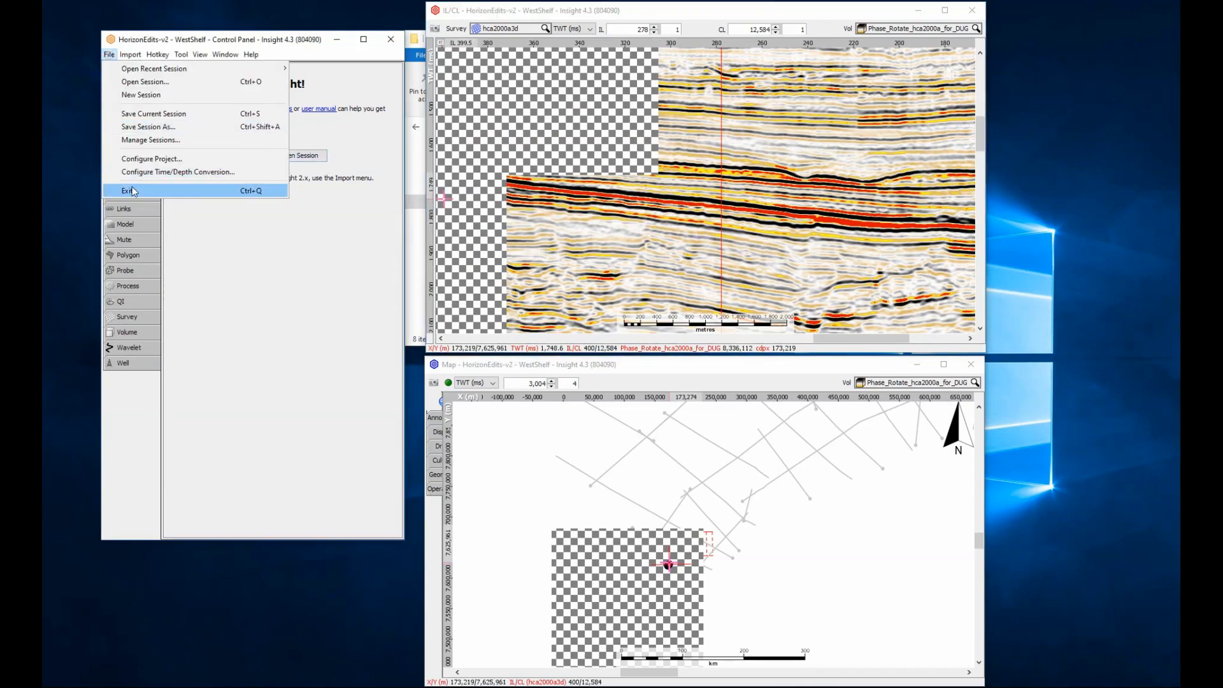
pyautogui.click(131, 188)
pyautogui.click(255, 371)
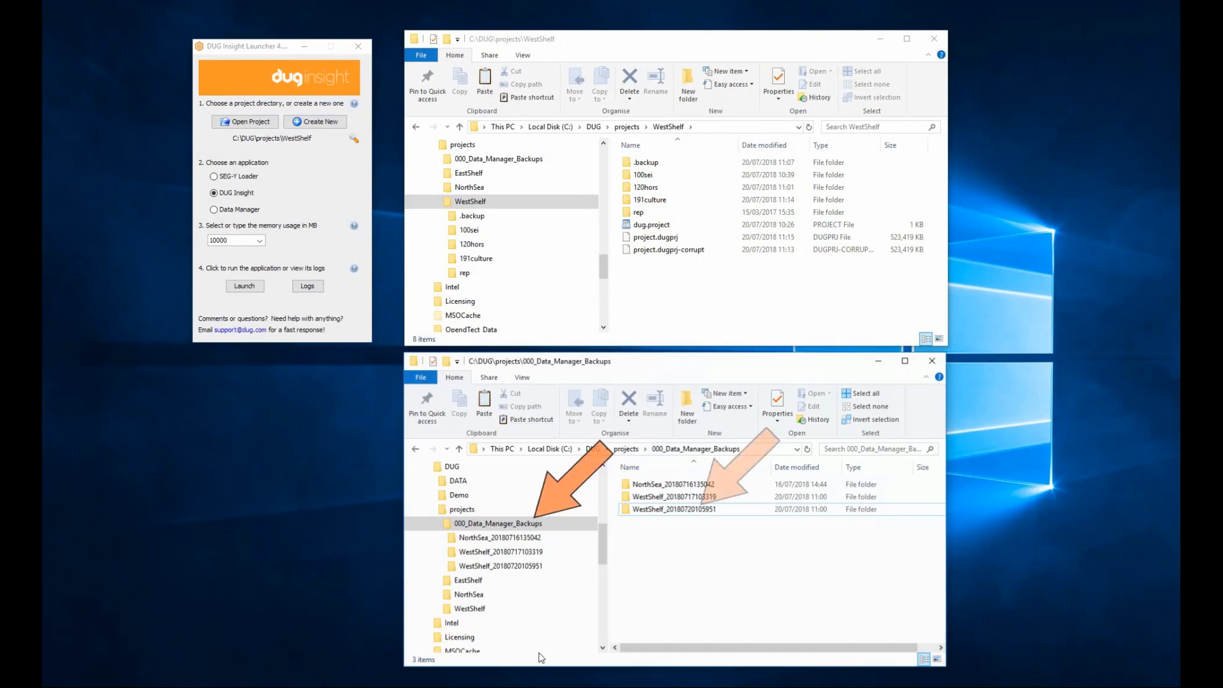
pyautogui.doubleClick(675, 513)
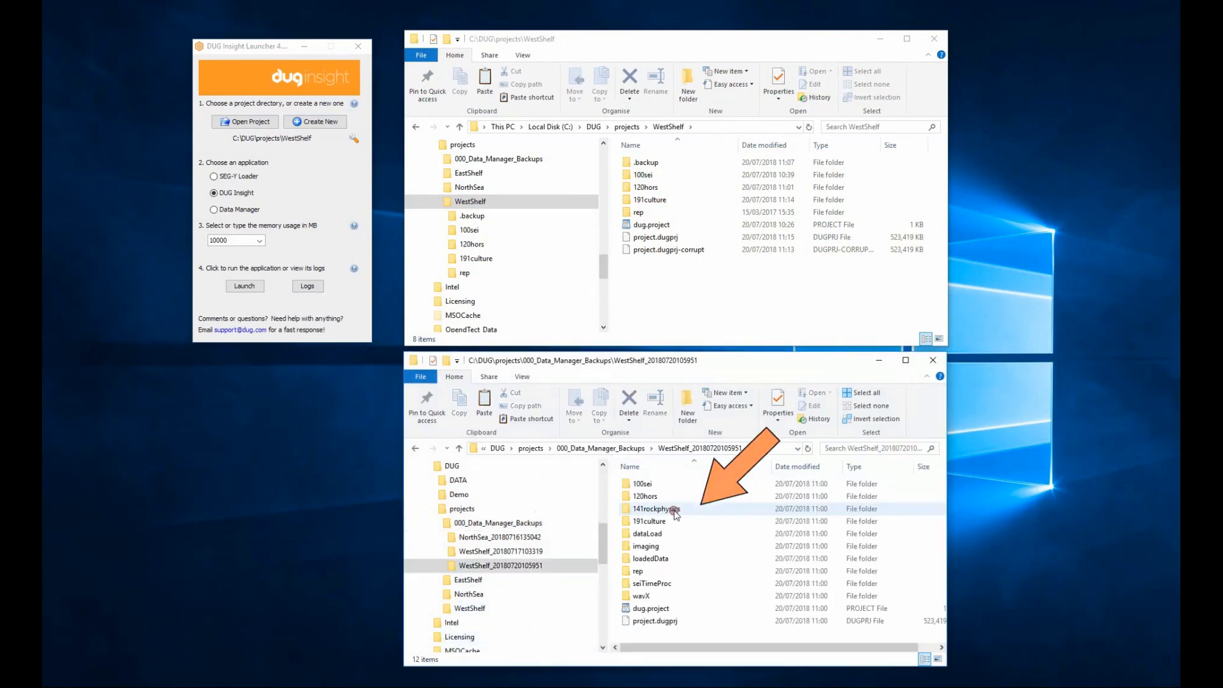
# Launch Data Manager for the WestShelf project from the DUG Insight Launcher.
pyautogui.click(237, 209)
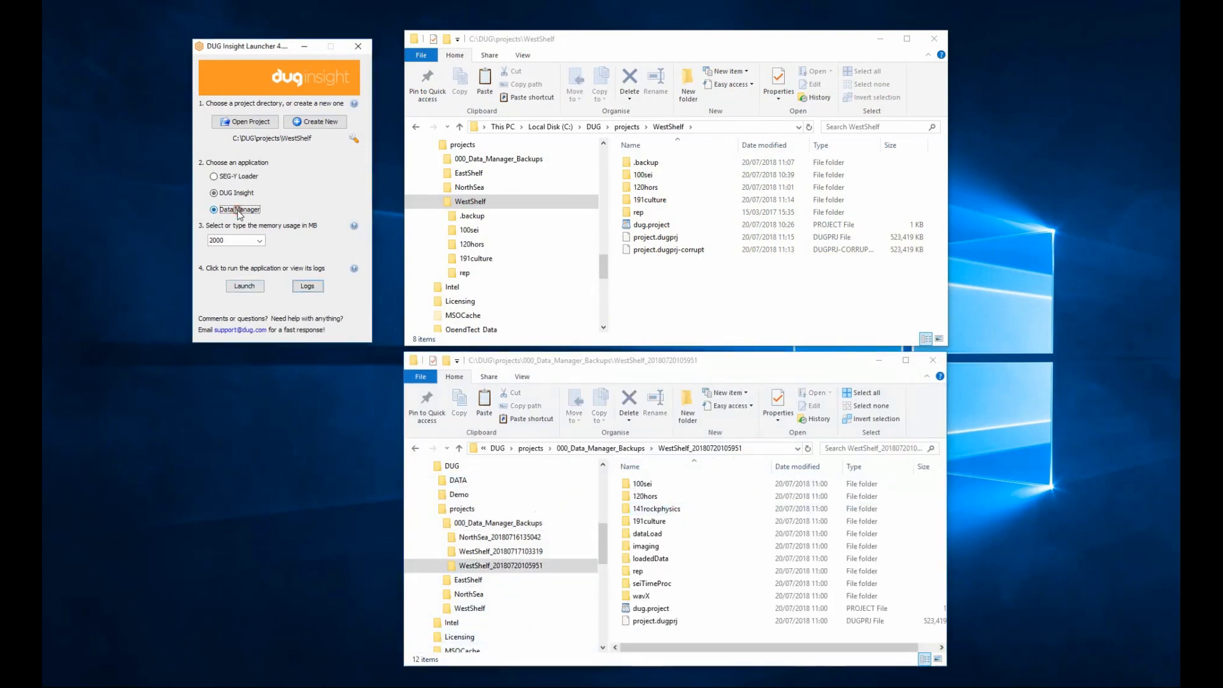
pyautogui.click(242, 287)
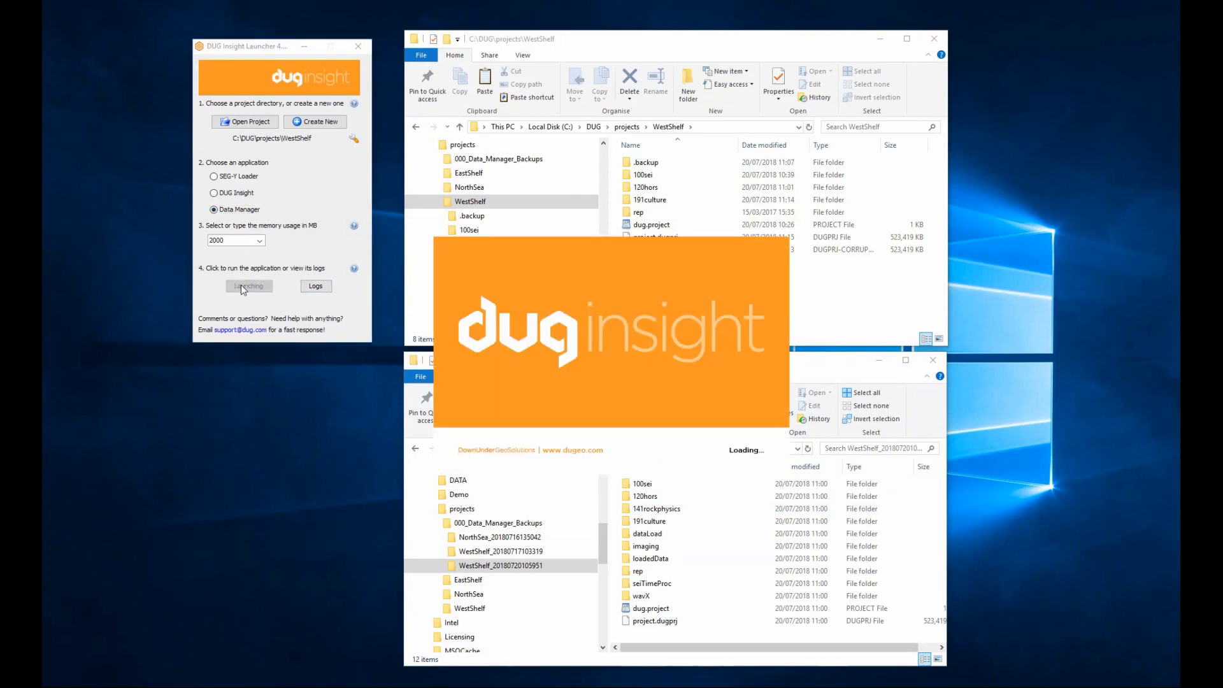
pyautogui.click(153, 338)
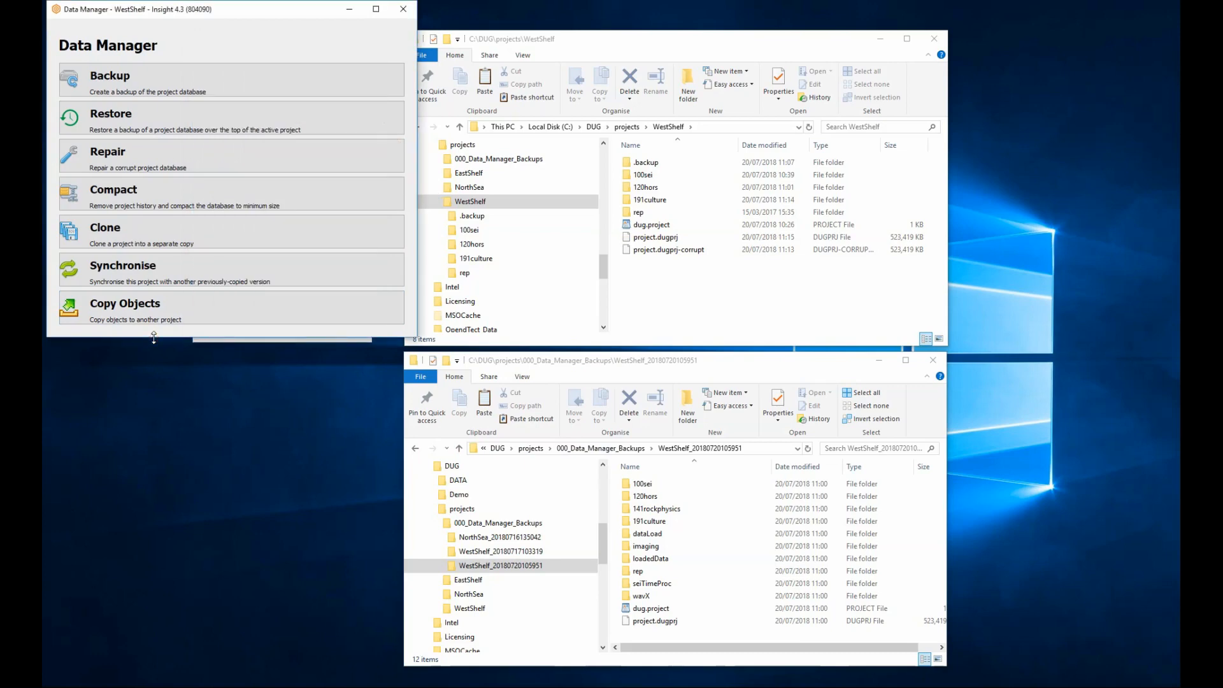
pyautogui.click(146, 122)
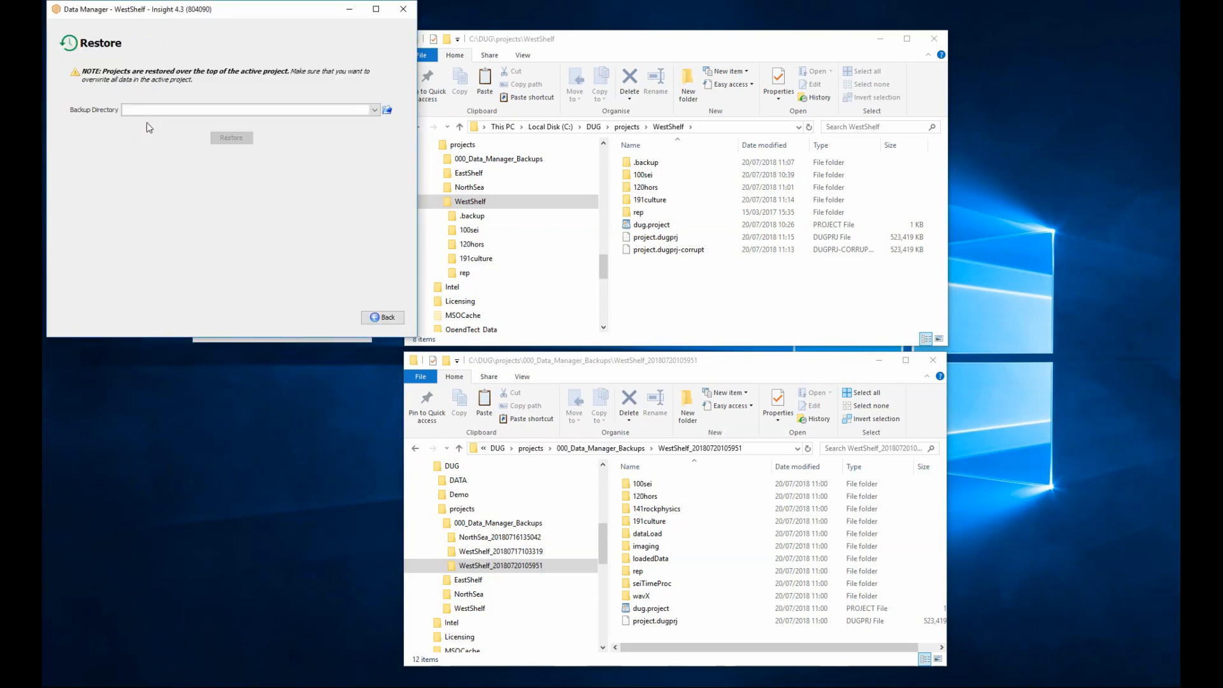
pyautogui.click(387, 111)
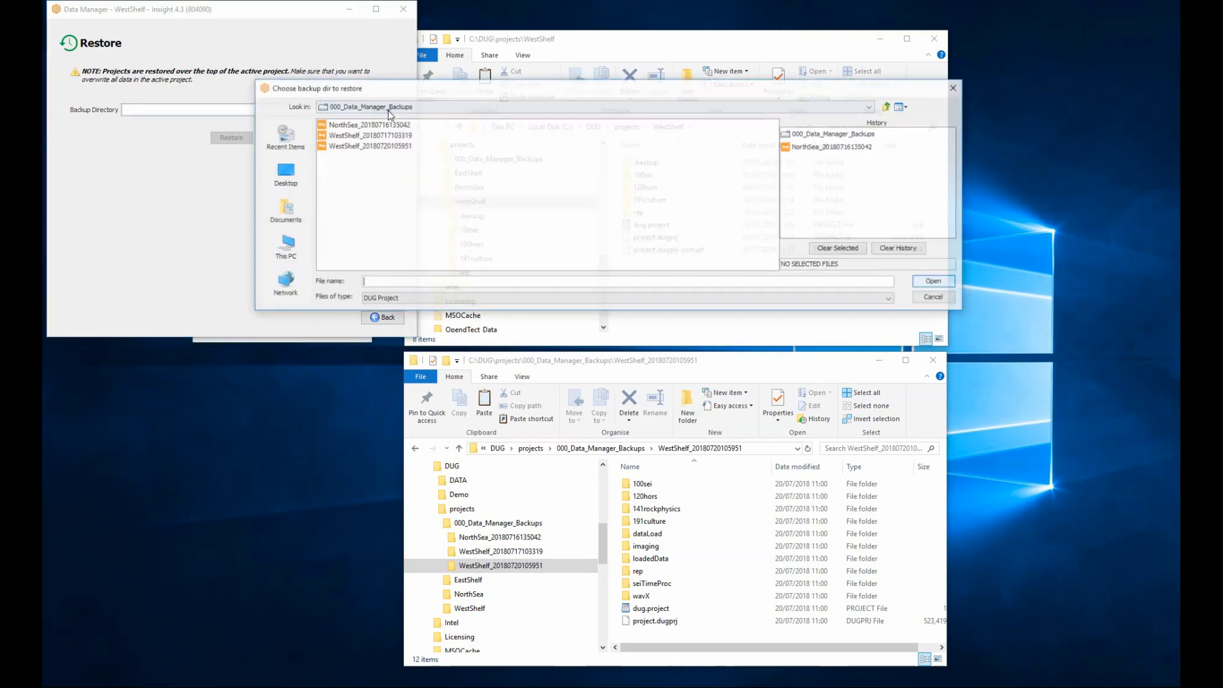
pyautogui.click(382, 145)
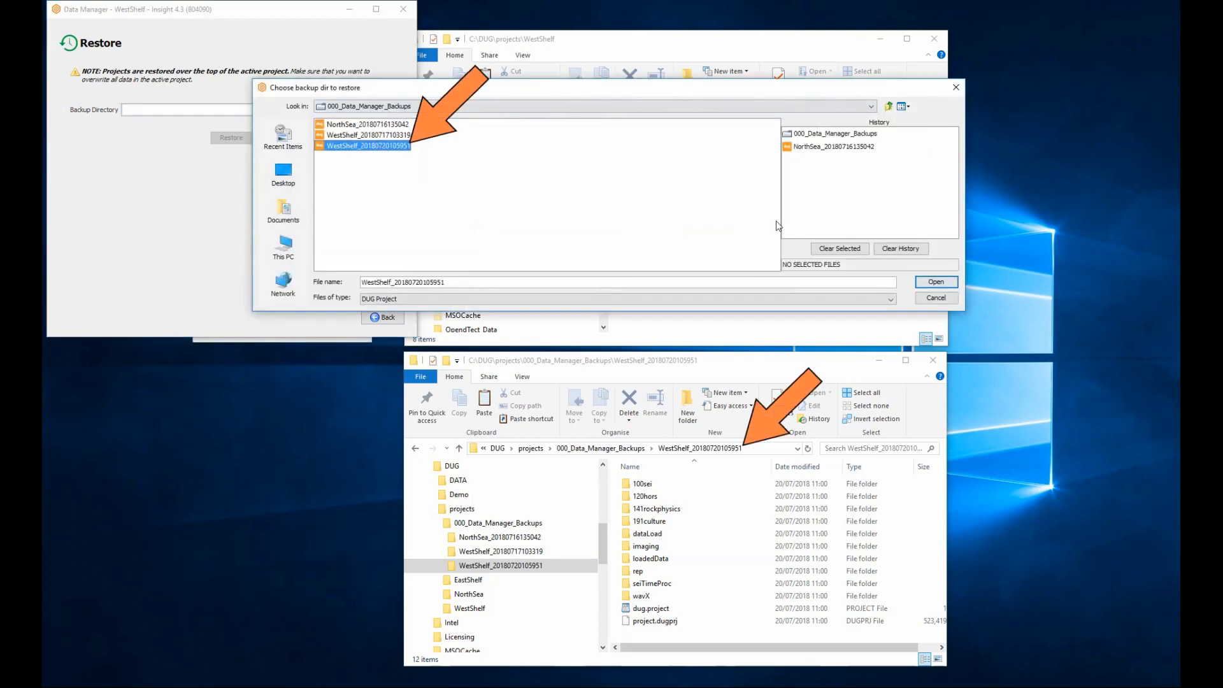
pyautogui.click(934, 282)
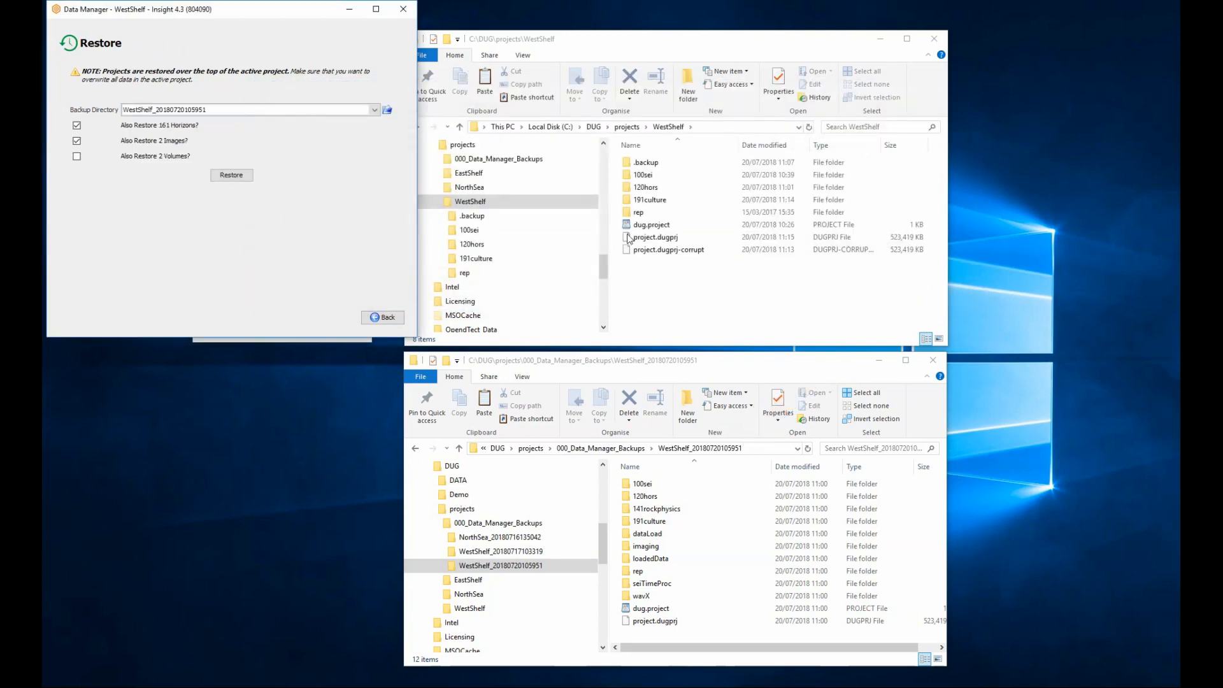
# Include the volumes along with the horizons and images, restore the backup over the active project, and close Data Manager.
pyautogui.click(188, 156)
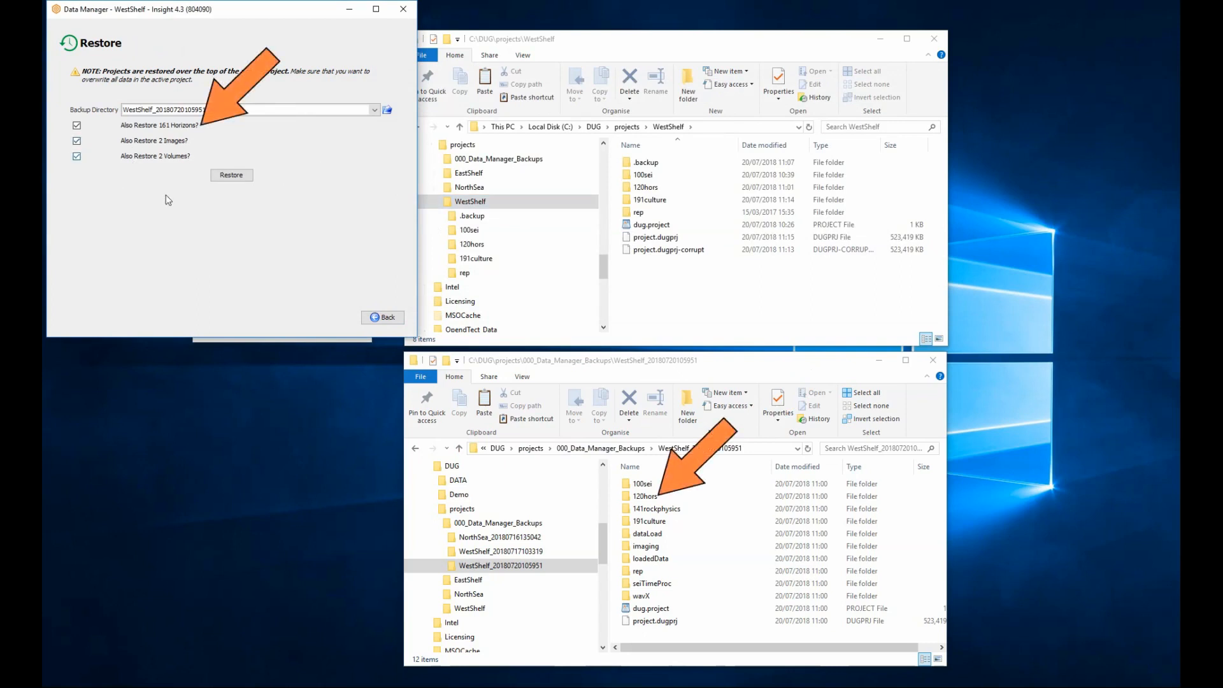
pyautogui.click(232, 175)
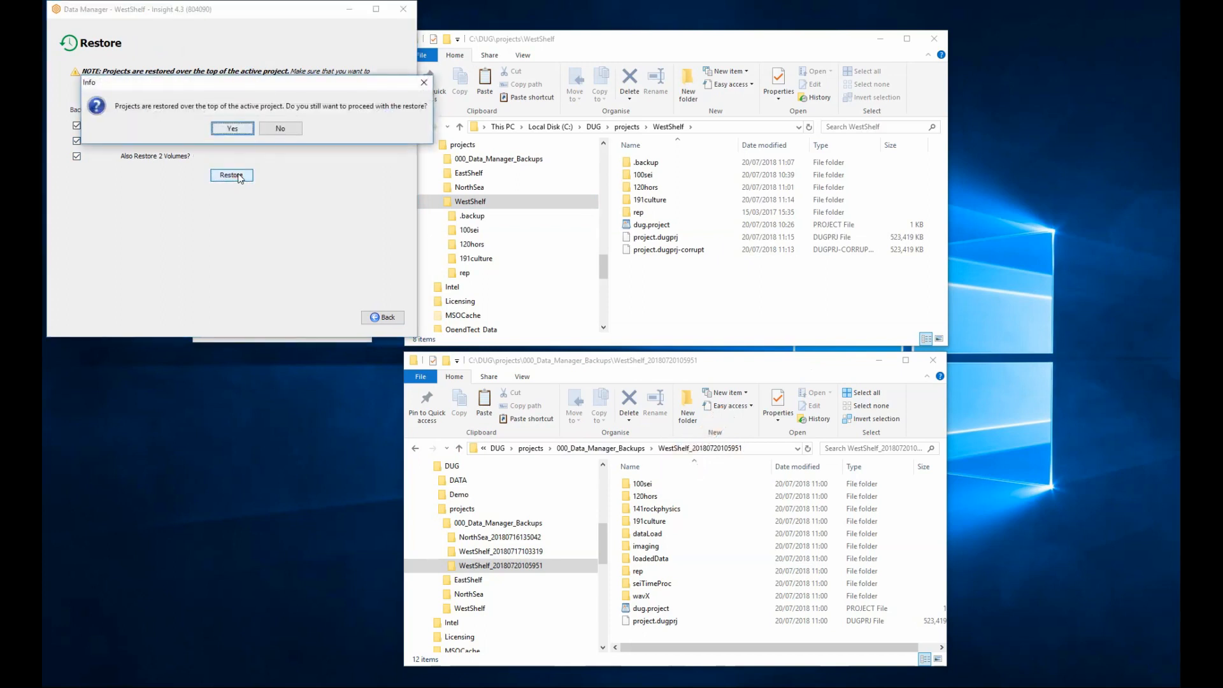
pyautogui.click(236, 128)
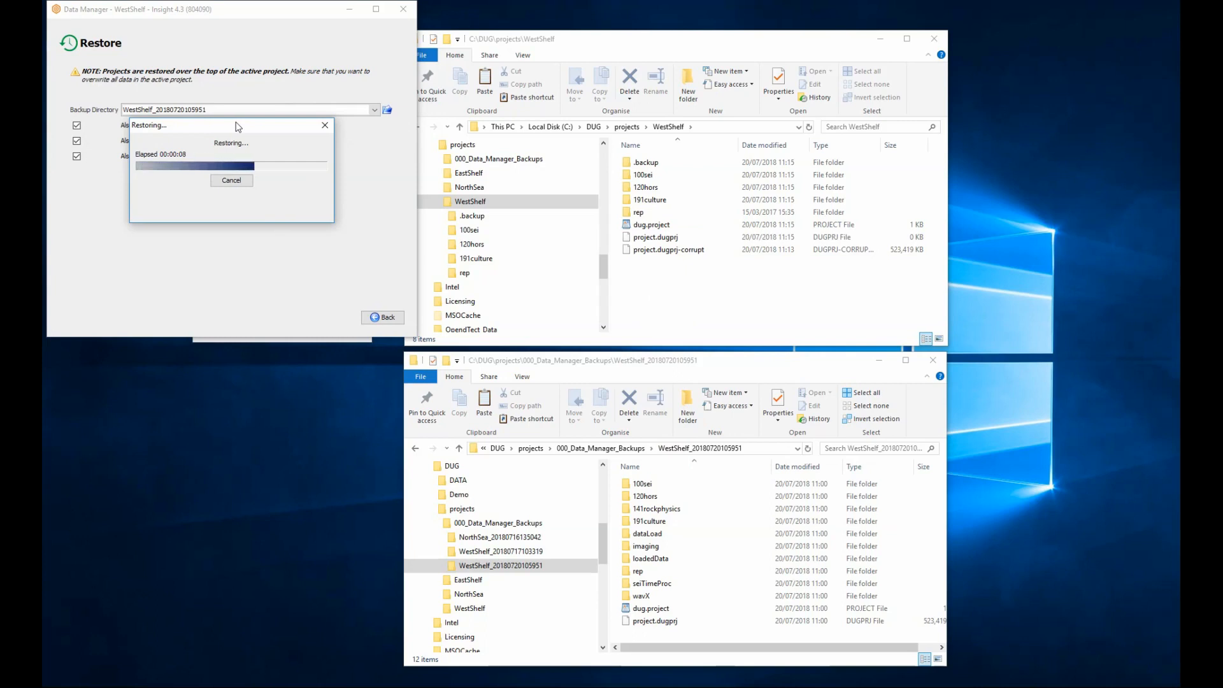
pyautogui.click(382, 317)
pyautogui.click(401, 11)
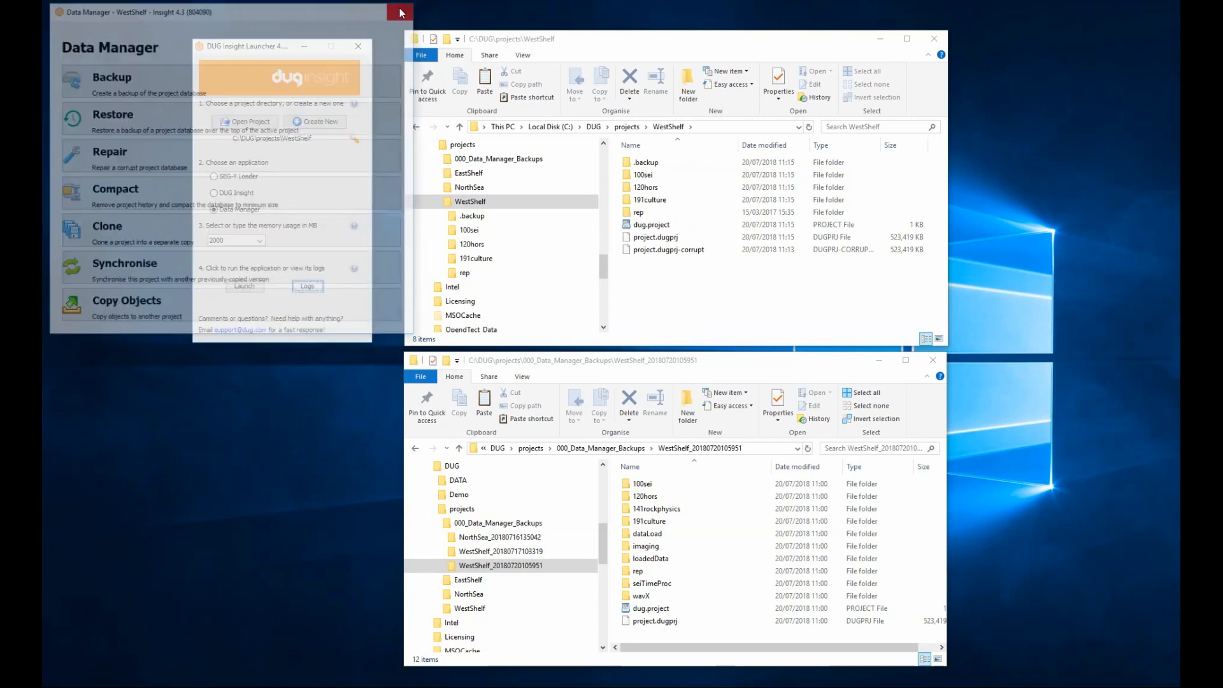
# Launch DUG Insight from the launcher on the WestShelf project and open the HorizonEdits-v2 session.
pyautogui.click(236, 192)
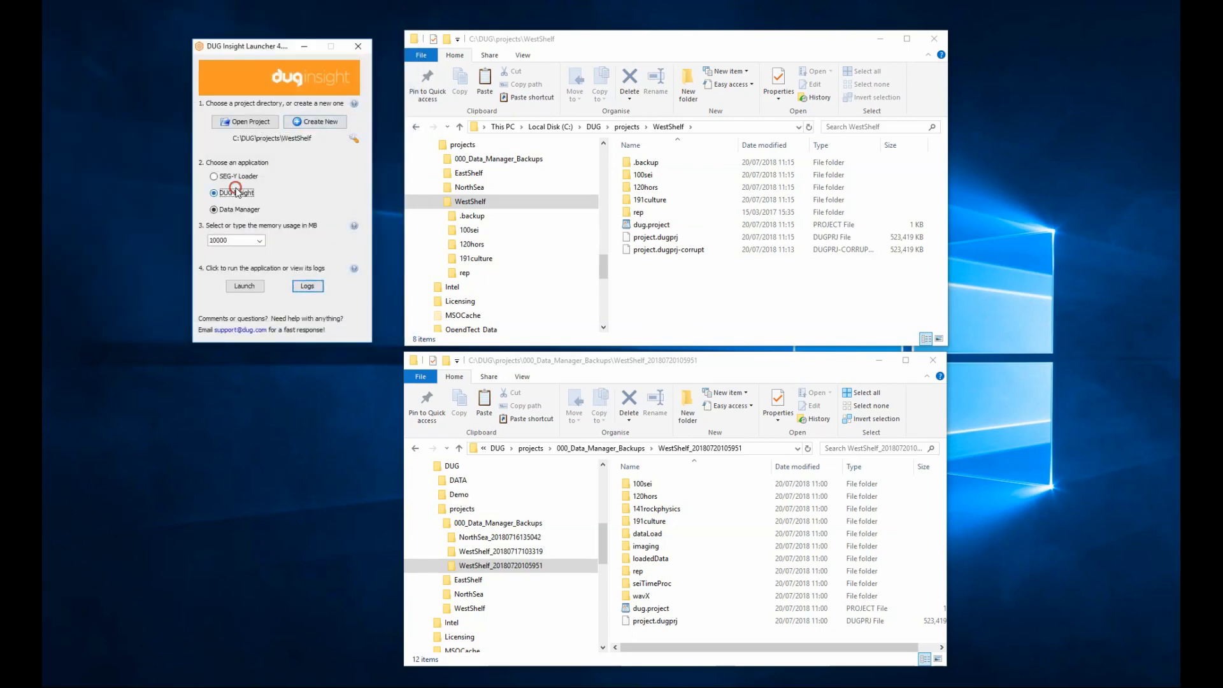
pyautogui.click(246, 287)
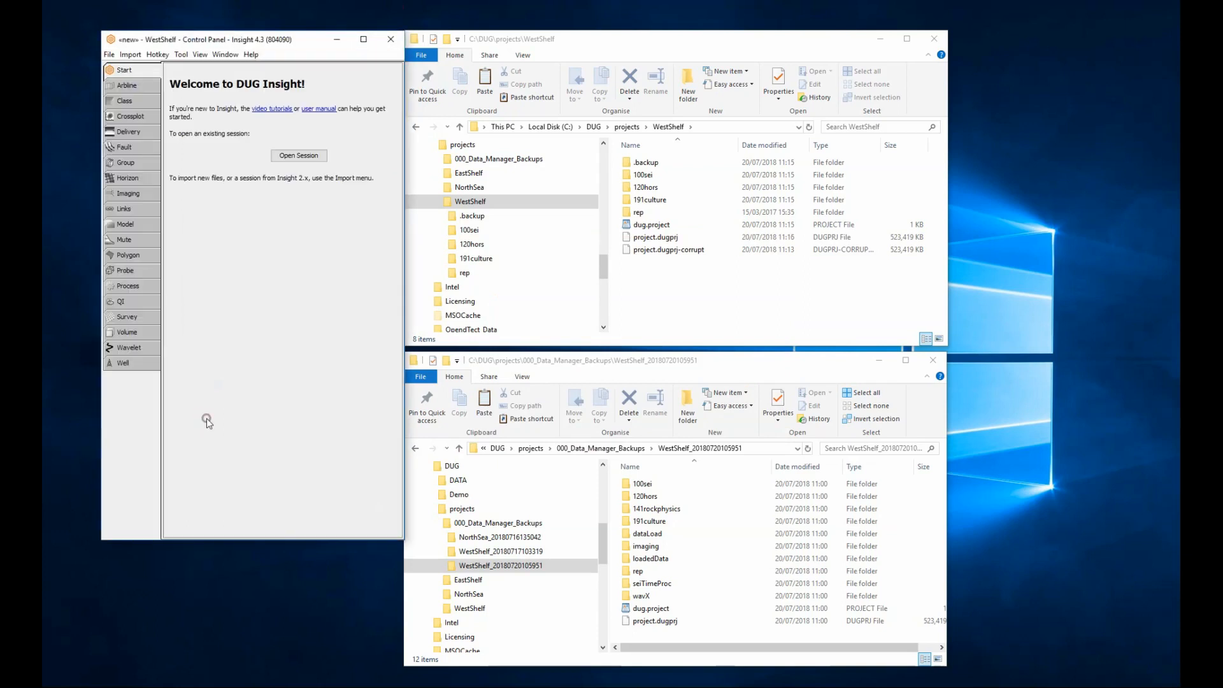
pyautogui.click(298, 155)
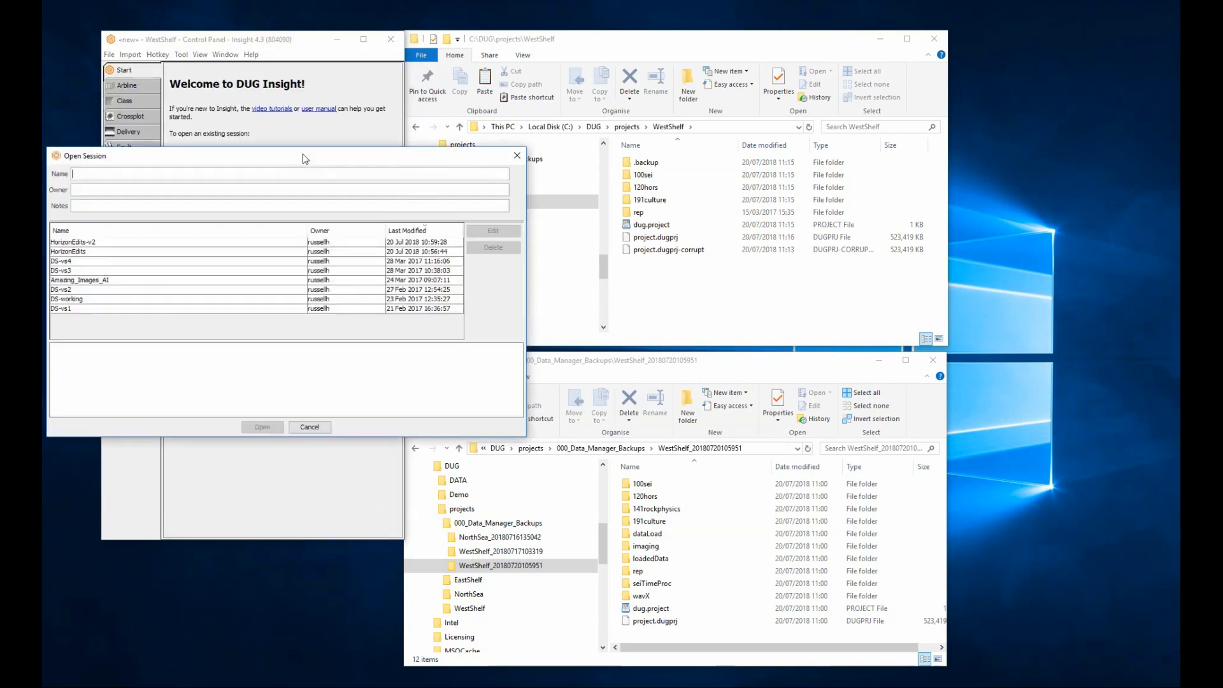
pyautogui.click(157, 244)
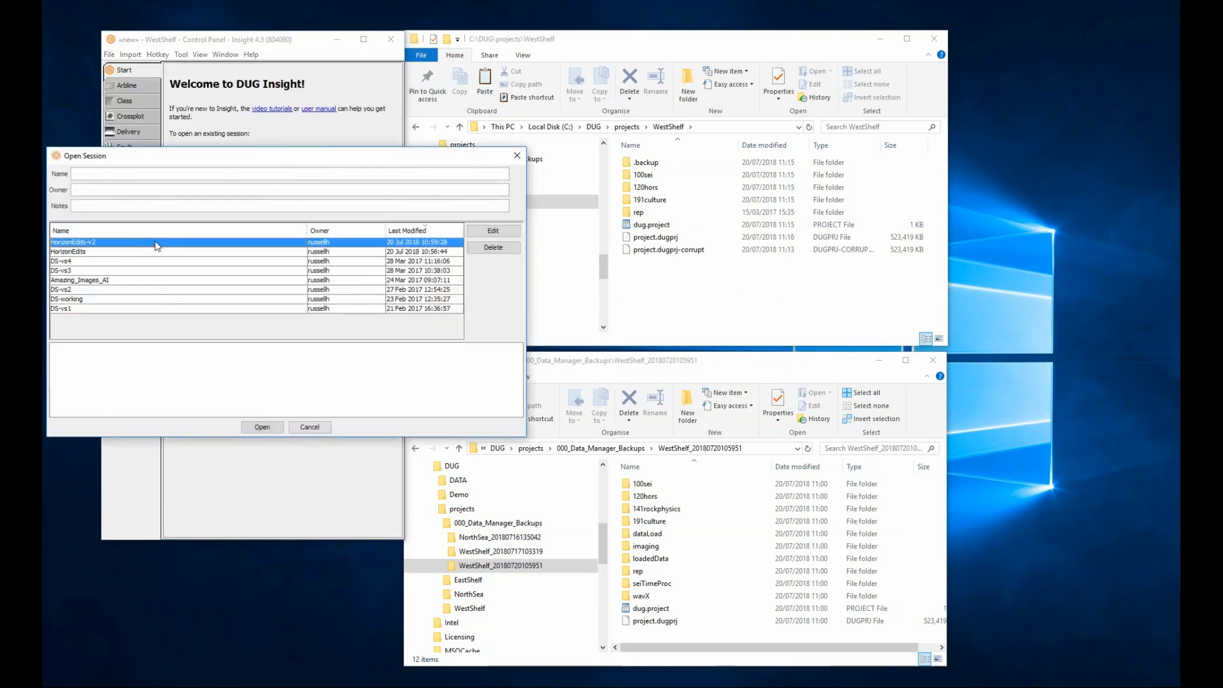
pyautogui.click(247, 427)
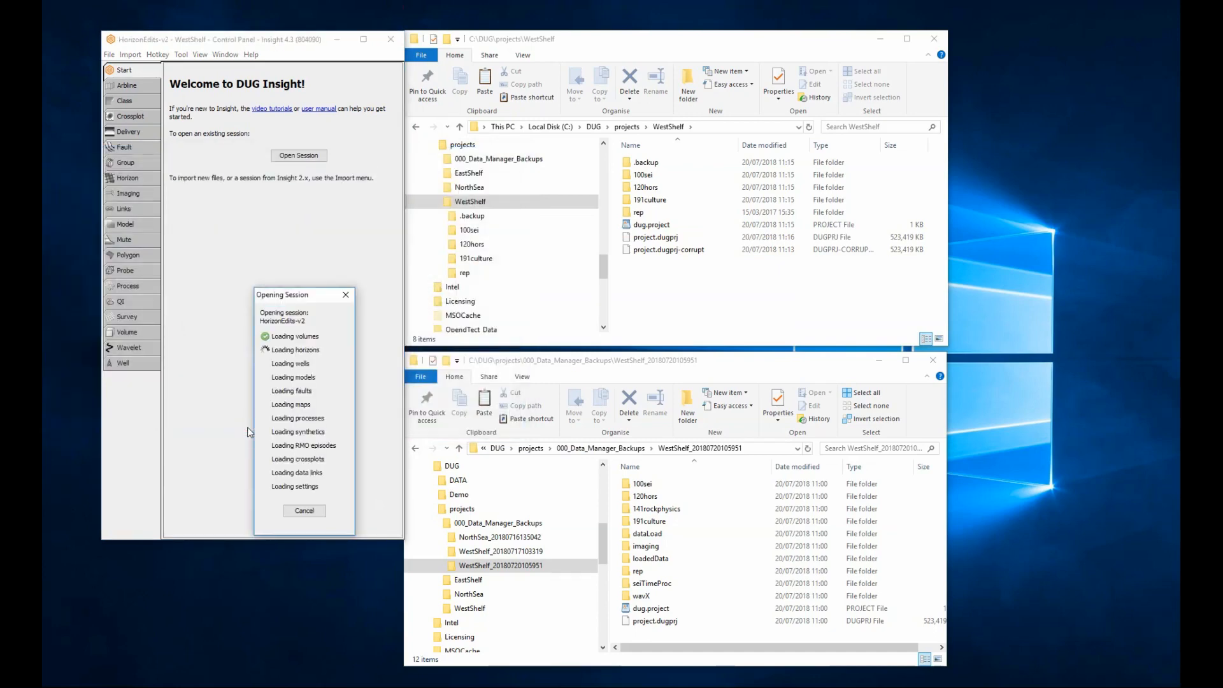